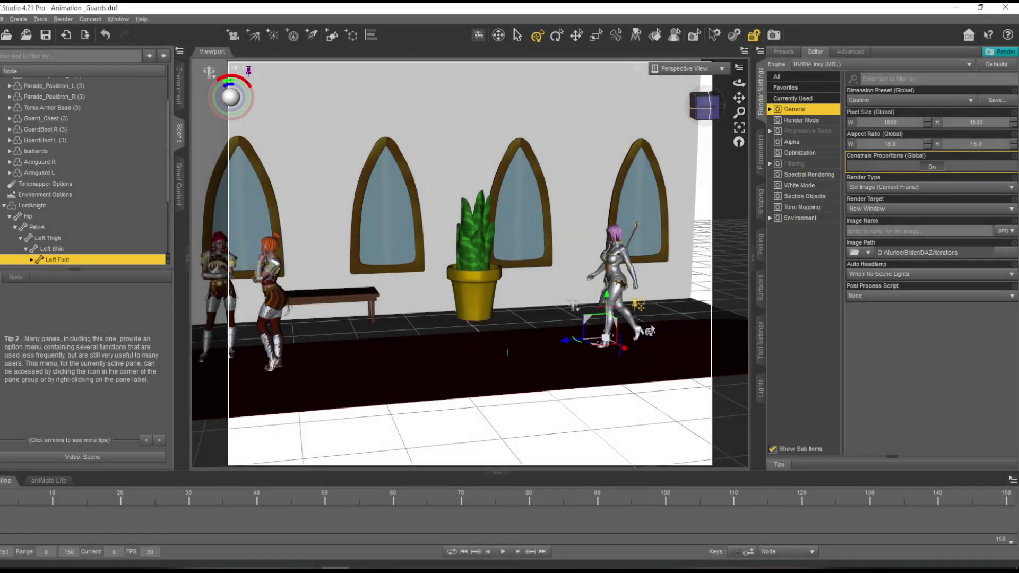
Try to pull the Lordknight figure's pelvis forward and set the right shin's bend to 46.45 at the starting frame
left_click(707, 107)
left_click_drag(739, 97, 639, 61)
left_click_drag(518, 185, 489, 199)
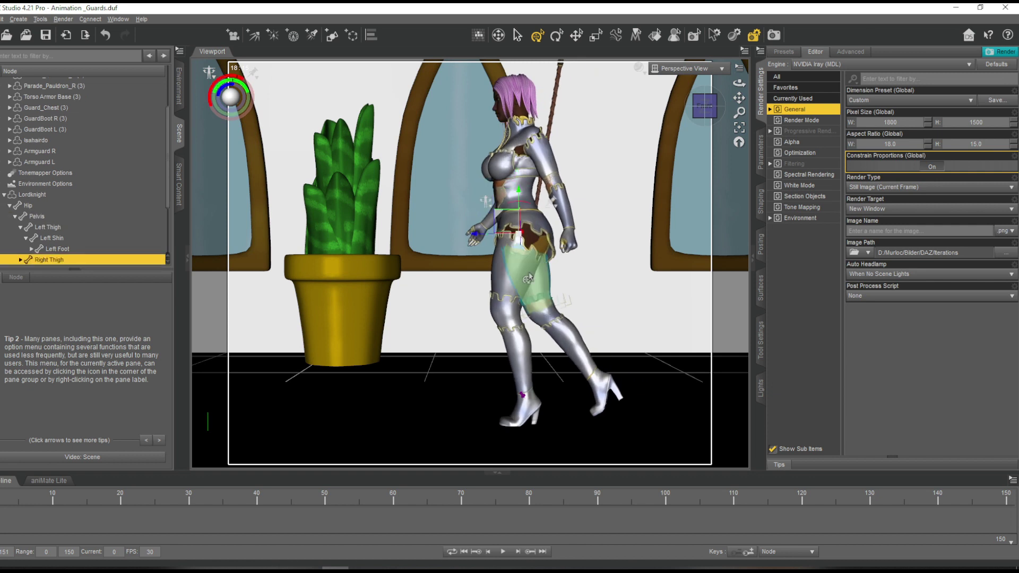
left_click(762, 246)
left_click_drag(894, 89, 912, 88)
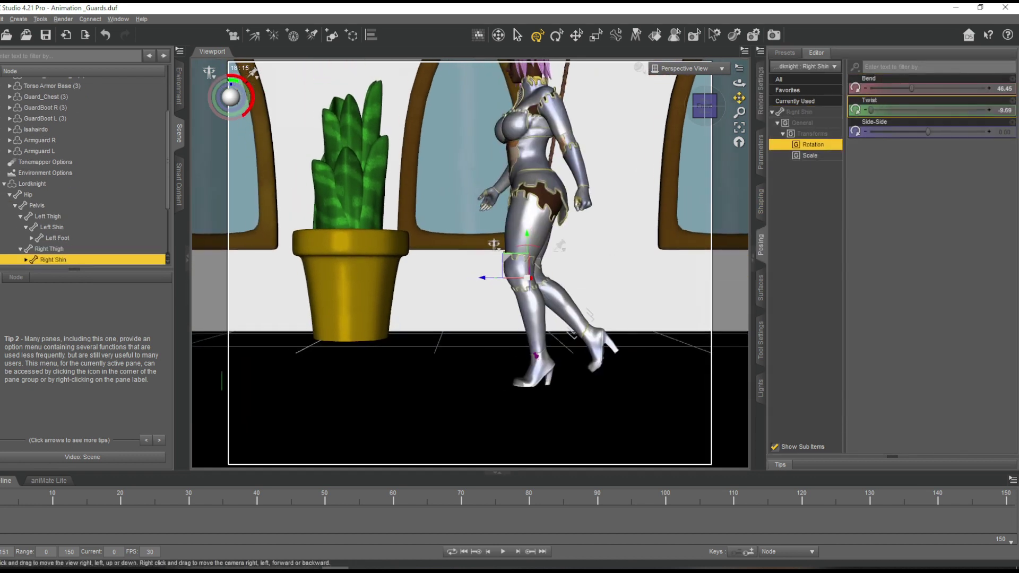
At frame 5, pin the left foot, pull the pelvis forward and bend the right shin to 46.45
left_click_drag(14, 502, 1, 502)
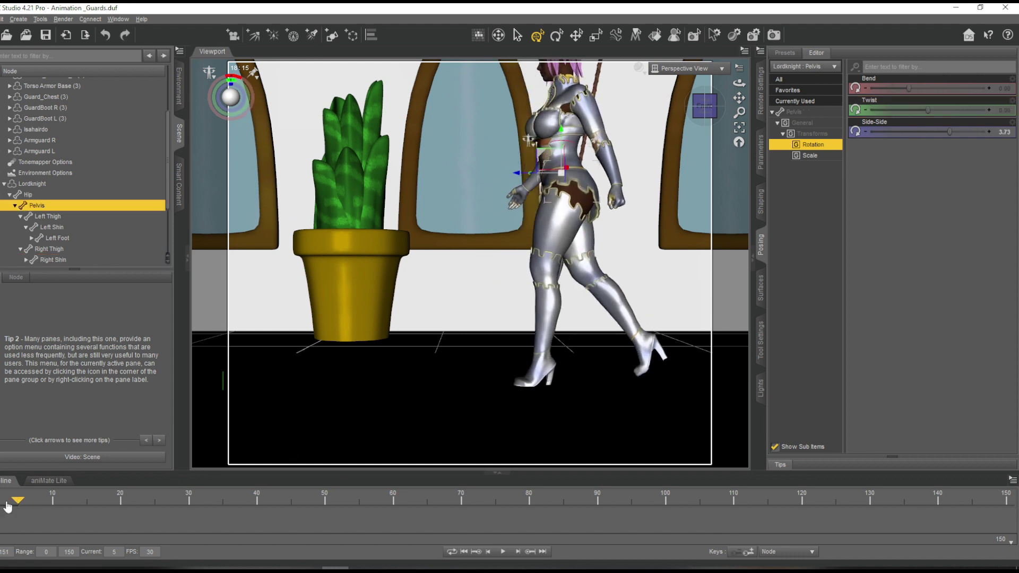
left_click(533, 372)
right_click(572, 328)
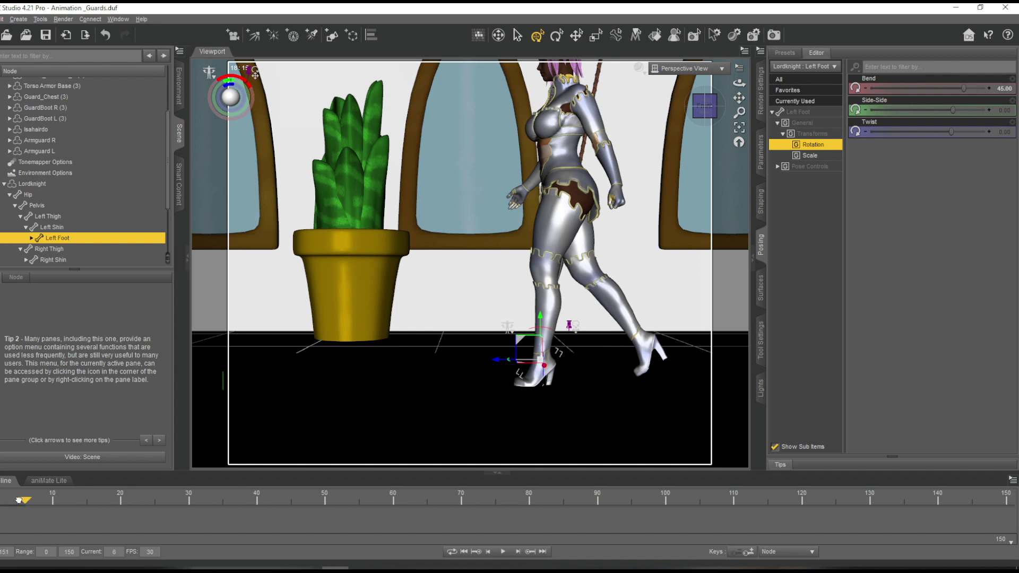
left_click_drag(550, 183, 518, 184)
left_click(554, 253)
left_click_drag(972, 88, 969, 88)
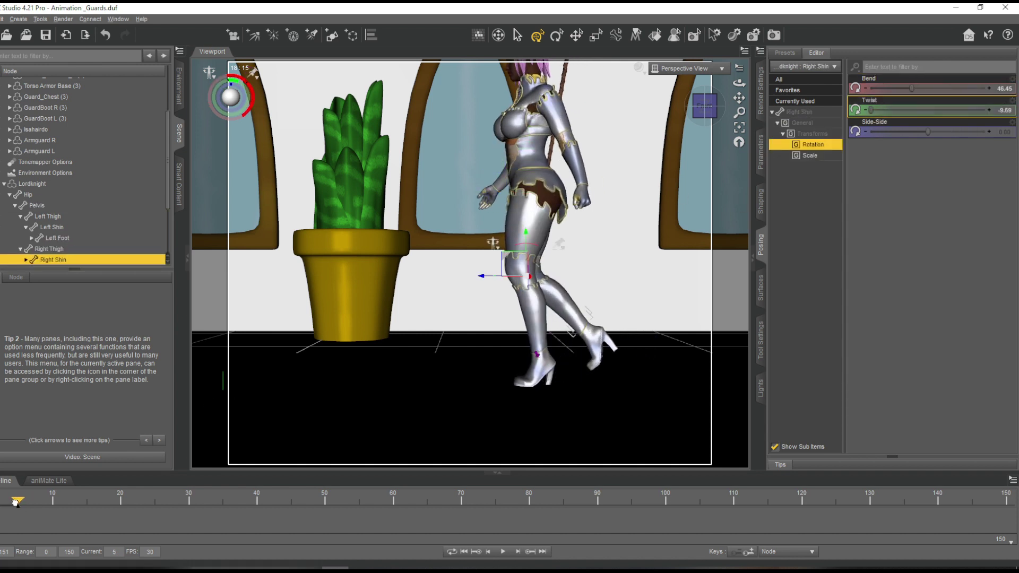
At frame 10, move the pelvis forward and swing the right thigh ahead with a bend of -34.73
left_click_drag(500, 161, 490, 164)
left_click_drag(703, 107, 735, 113)
left_click(705, 109)
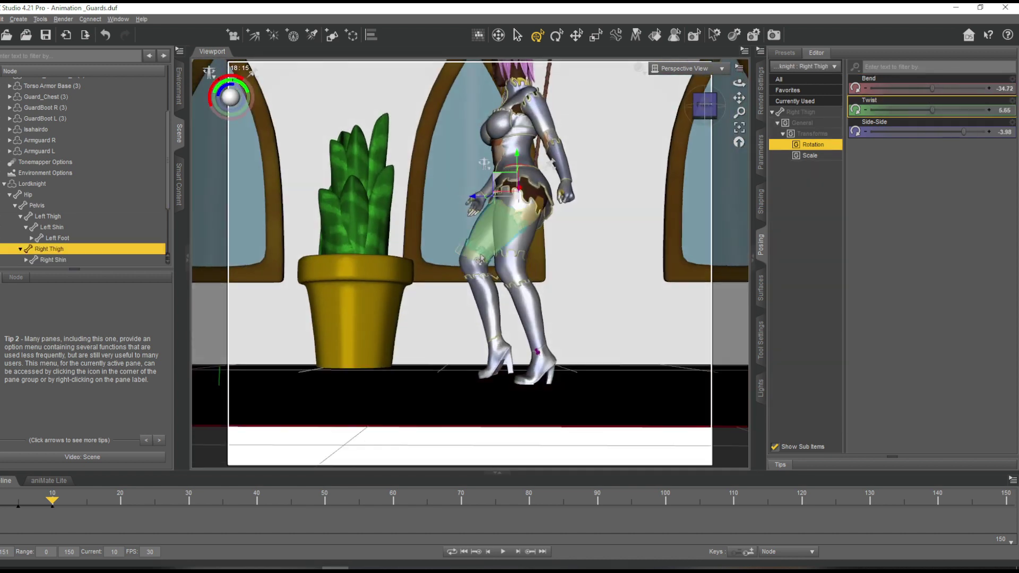
left_click(489, 159)
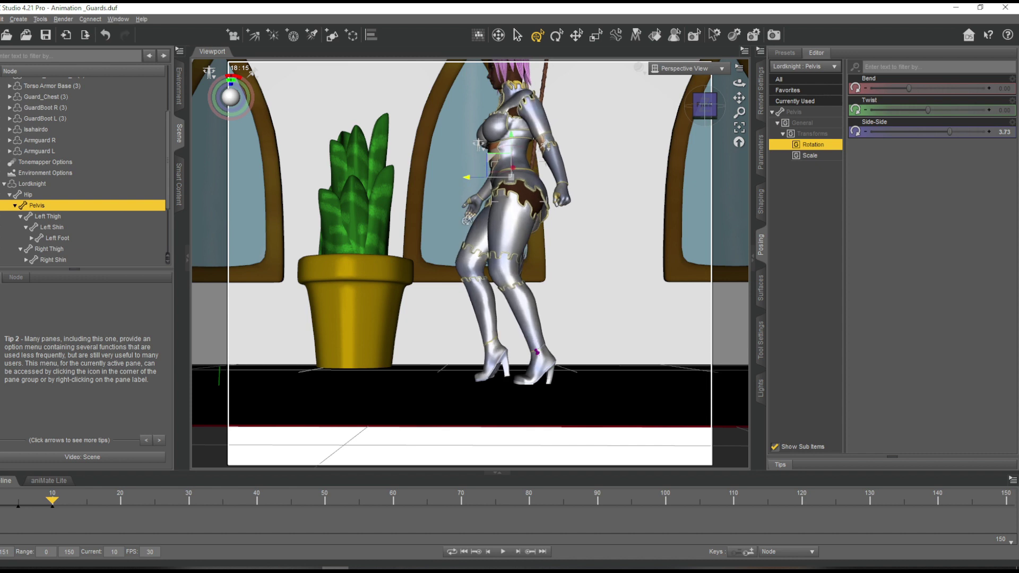
At frame 10, set the right shin's bend to 33.60 and transfer the pin from the left foot to the right foot
left_click(703, 109)
left_click_drag(739, 98, 759, 85)
left_click(503, 279)
left_click_drag(719, 118, 654, 146)
left_click(709, 111)
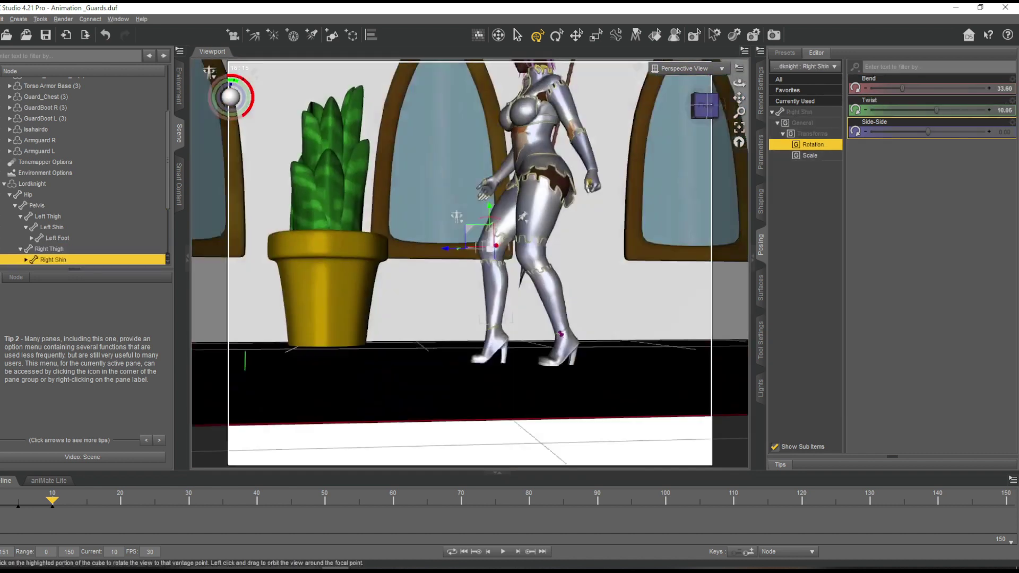
left_click(487, 220)
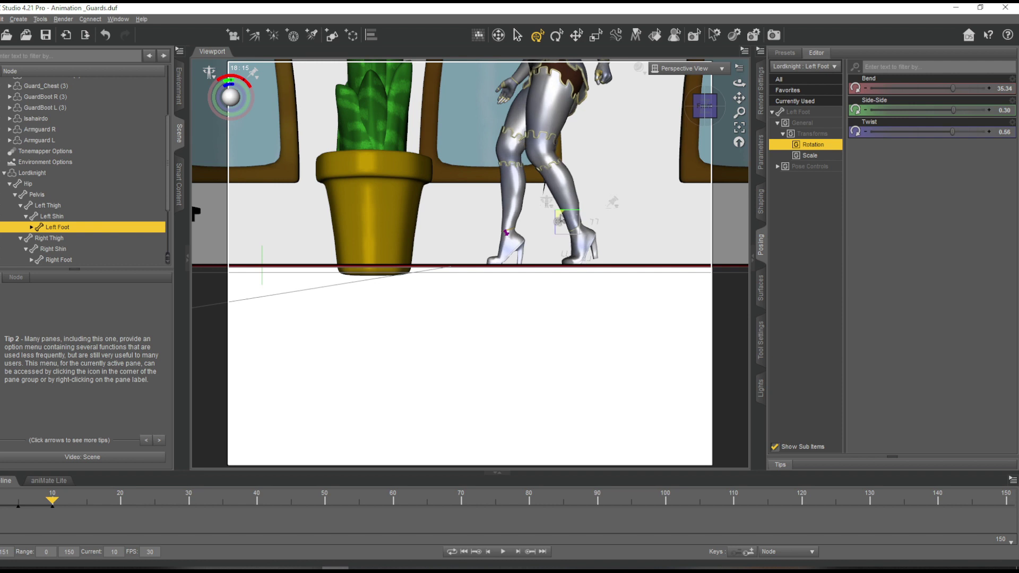
left_click(705, 112)
At frame 15, pull the pelvis forward over the pinned right foot and set the left thigh's bend to -17.83
left_click_drag(64, 499, 92, 500)
left_click(583, 208)
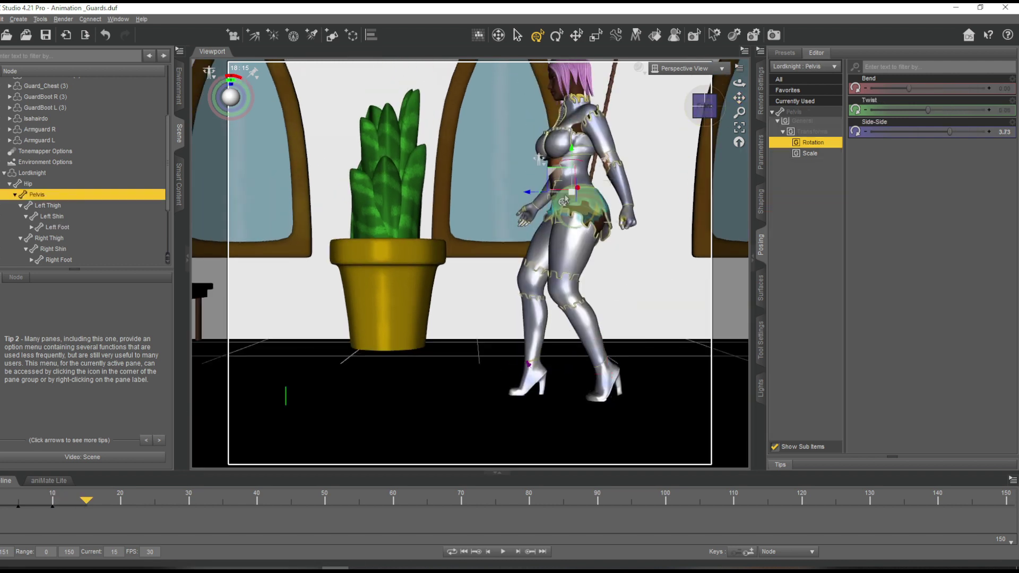
left_click_drag(552, 170, 492, 168)
left_click_drag(739, 97, 776, 93)
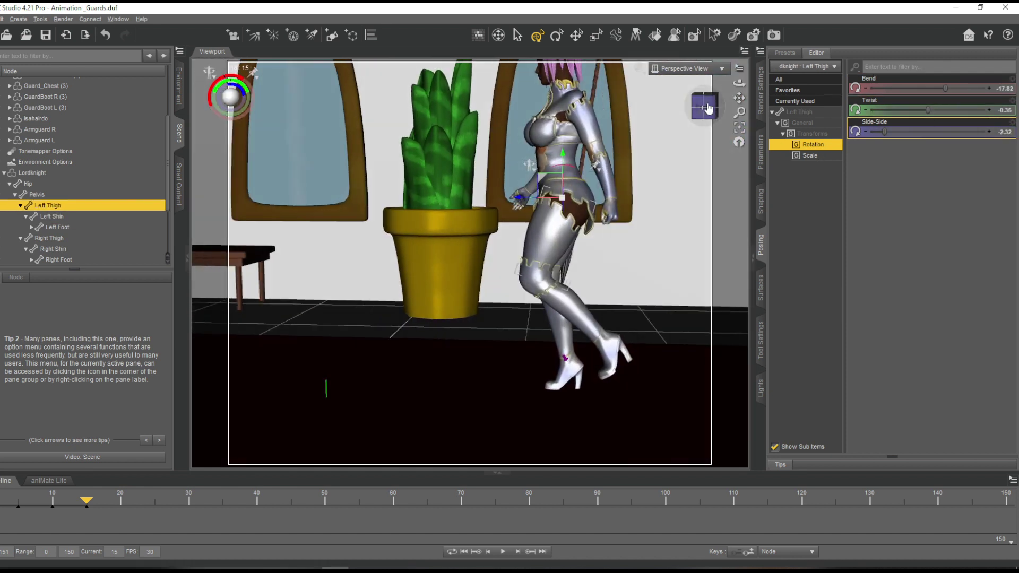
At frame 20, pull the pelvis further forward while the right foot stays pinned
left_click_drag(705, 106, 708, 103)
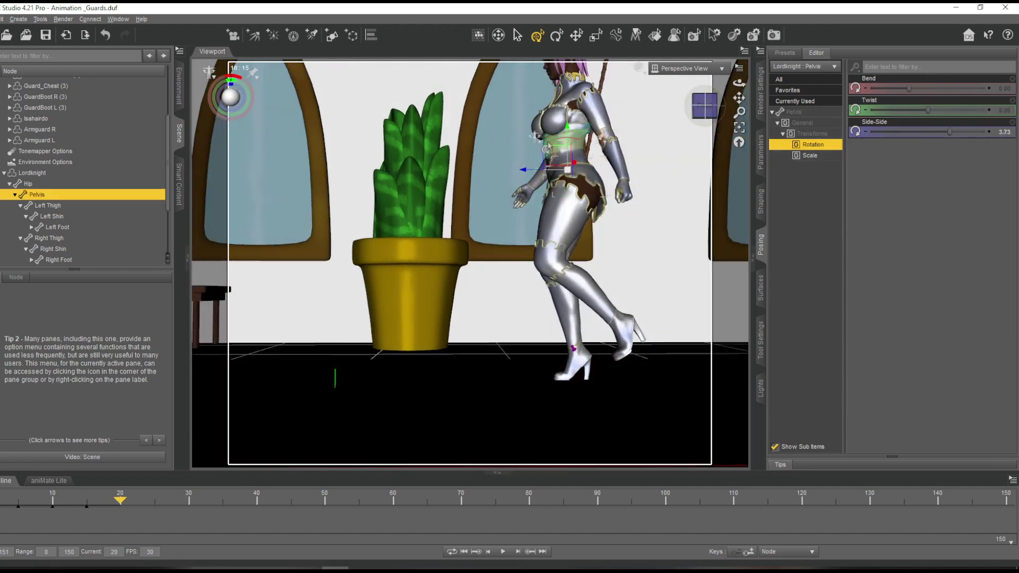
left_click_drag(535, 155, 503, 160)
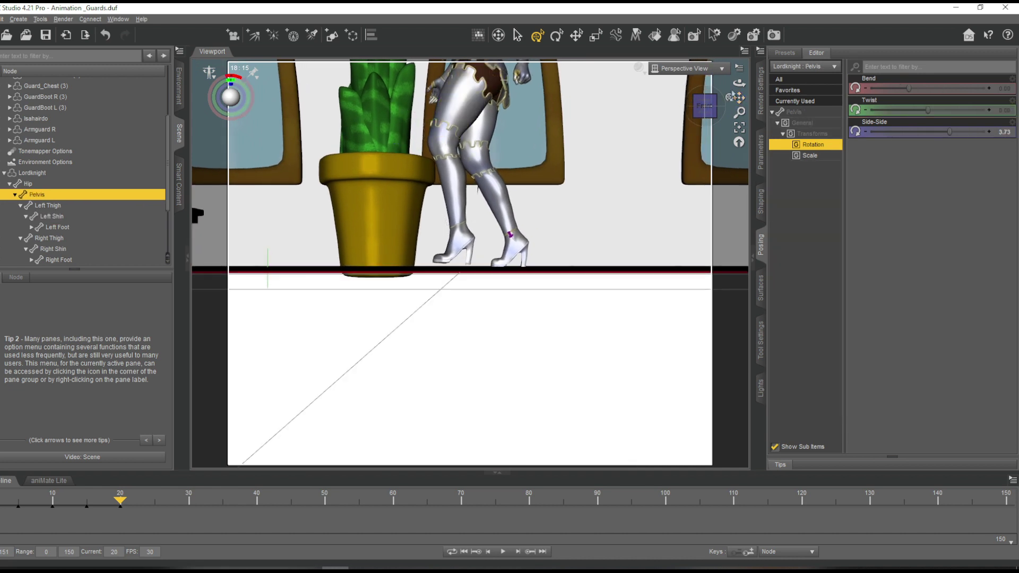
left_click_drag(737, 97, 742, 127)
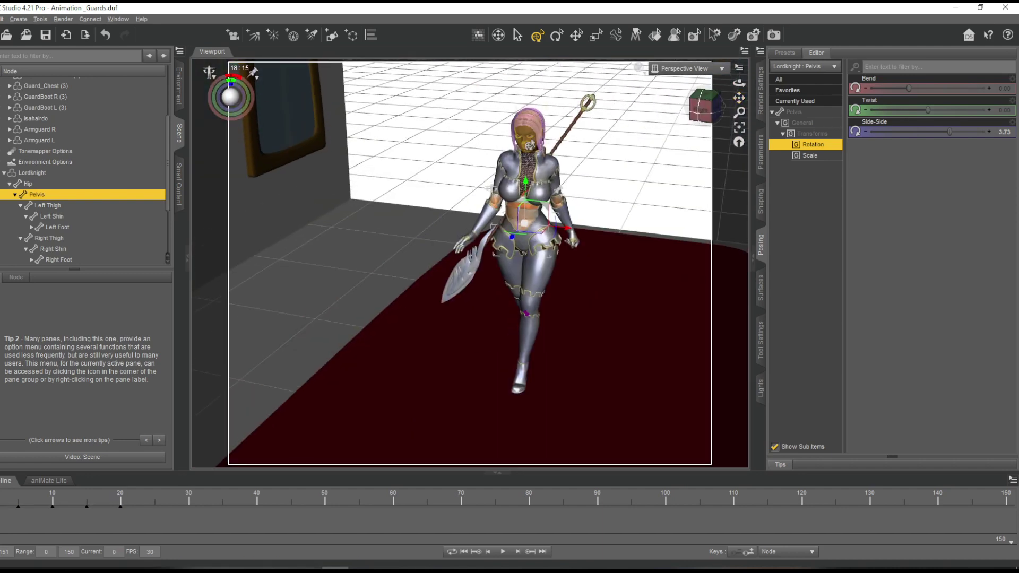
Show the head's eye pose controls and find the Eyes Squint setting
left_click(530, 142)
left_click(776, 168)
left_click(809, 220)
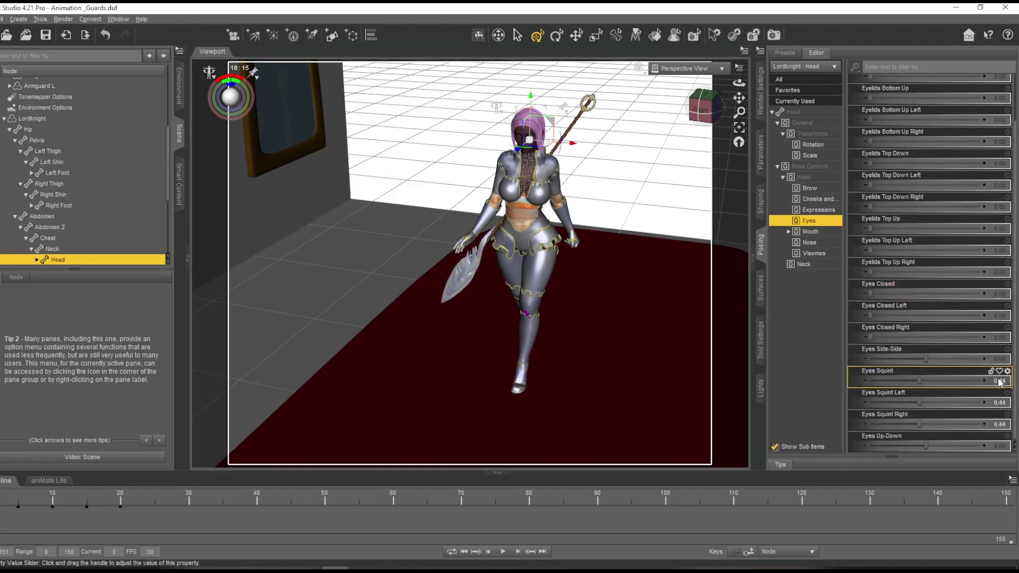
scroll(969, 401, "down", 3)
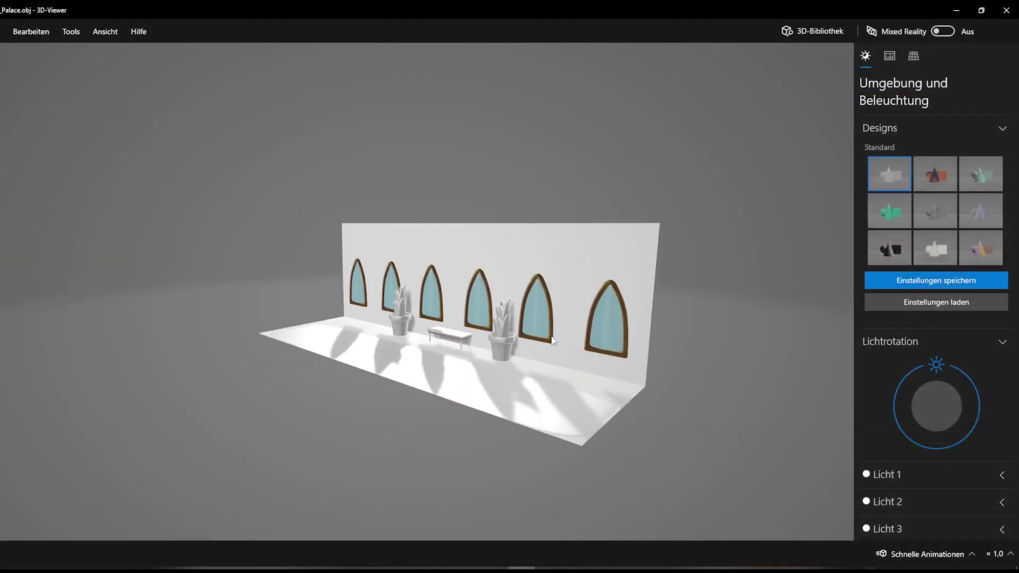
Switch to 3D-Viewer and examine the palace model from another angle
left_click_drag(551, 336, 598, 336)
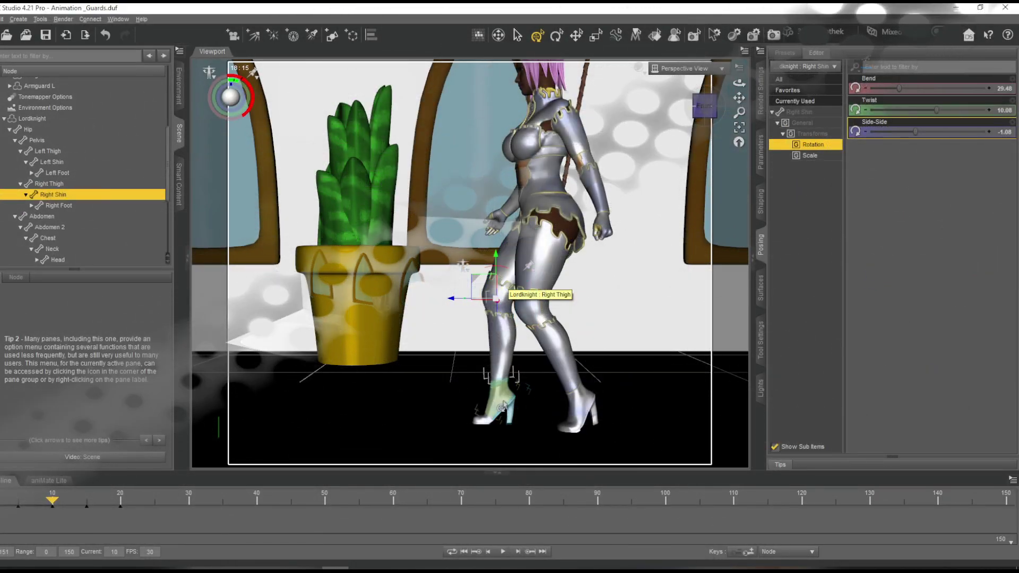
Back in DAZ Studio, pin the left foot at frame 10 and undo a trial shift of the pelvis
left_click(531, 239)
left_click(568, 411)
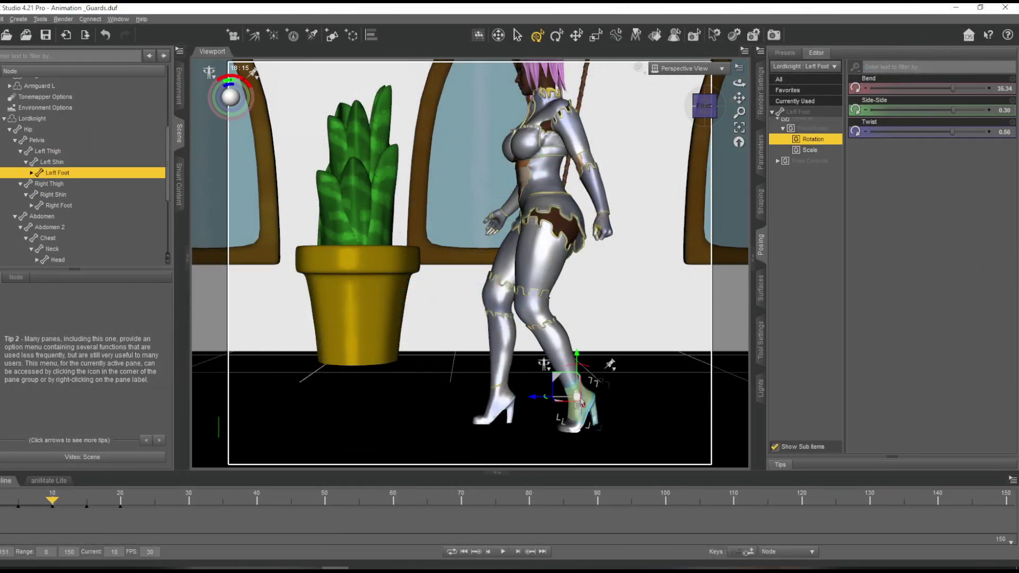
left_click(605, 363)
left_click(616, 382)
left_click_drag(557, 212, 535, 215)
key("ctrl+z")
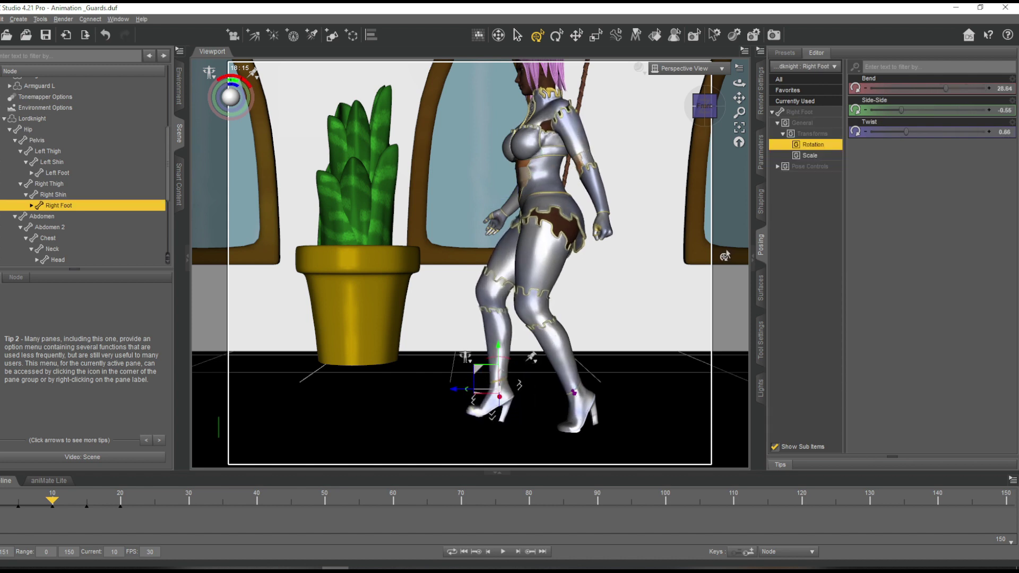
Check the walk from frame 13 onward and move the right foot forward at frame 15
left_click_drag(52, 500, 73, 500)
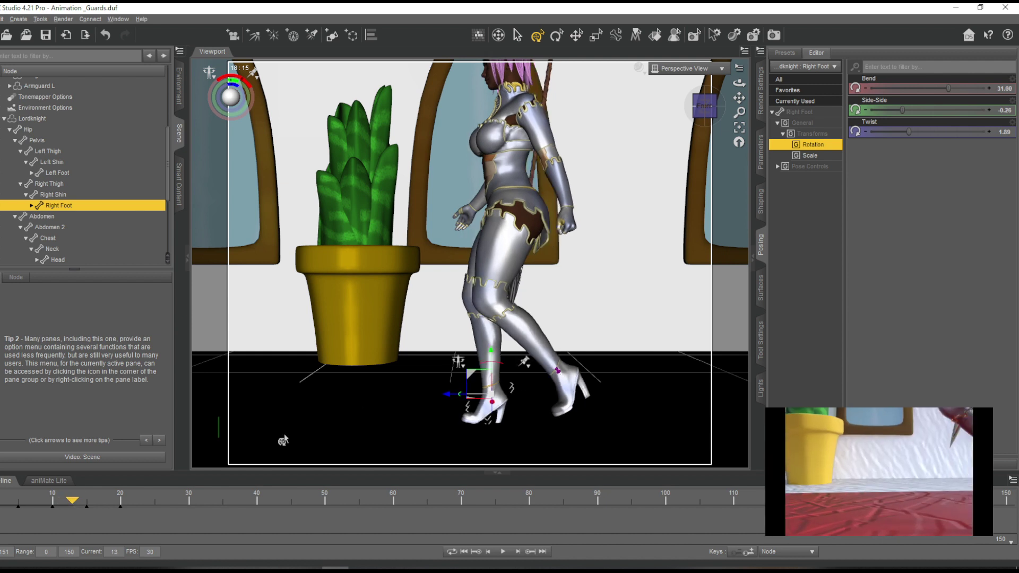
key("Right")
key("Right")
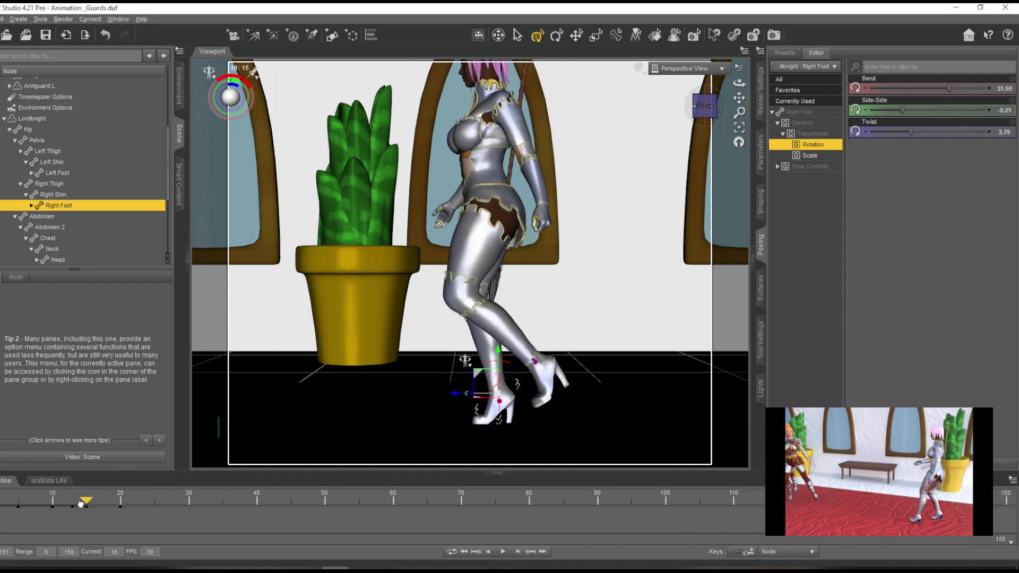
left_click_drag(455, 394, 442, 393)
mouse_move(87, 501)
left_mouse_down()
mouse_move(75, 502)
mouse_move(114, 504)
mouse_move(16, 504)
mouse_move(86, 504)
left_mouse_up()
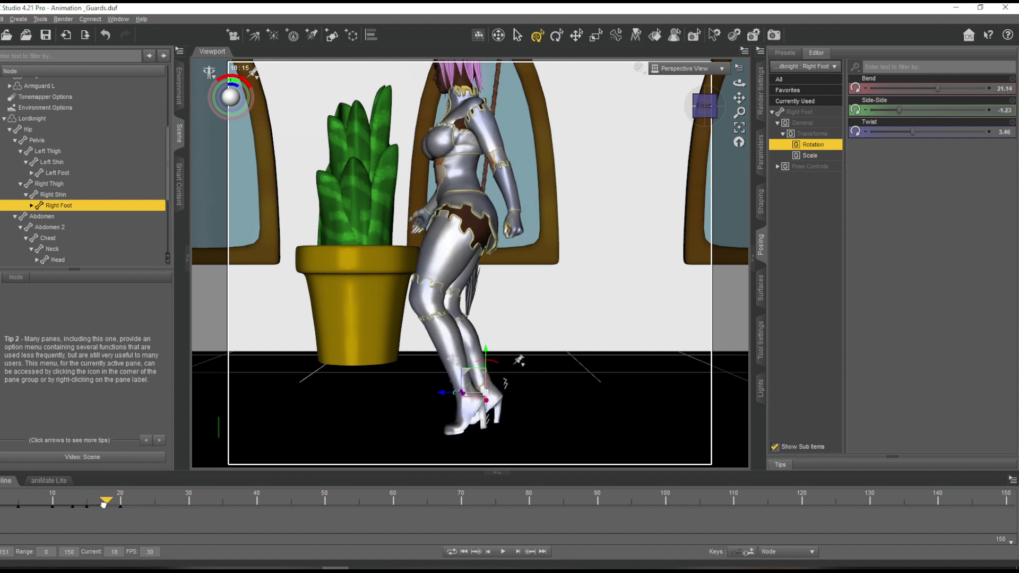
At frame 15, set the left thigh's bend to -30.49 and adjust the left shin's bend
left_click(466, 257)
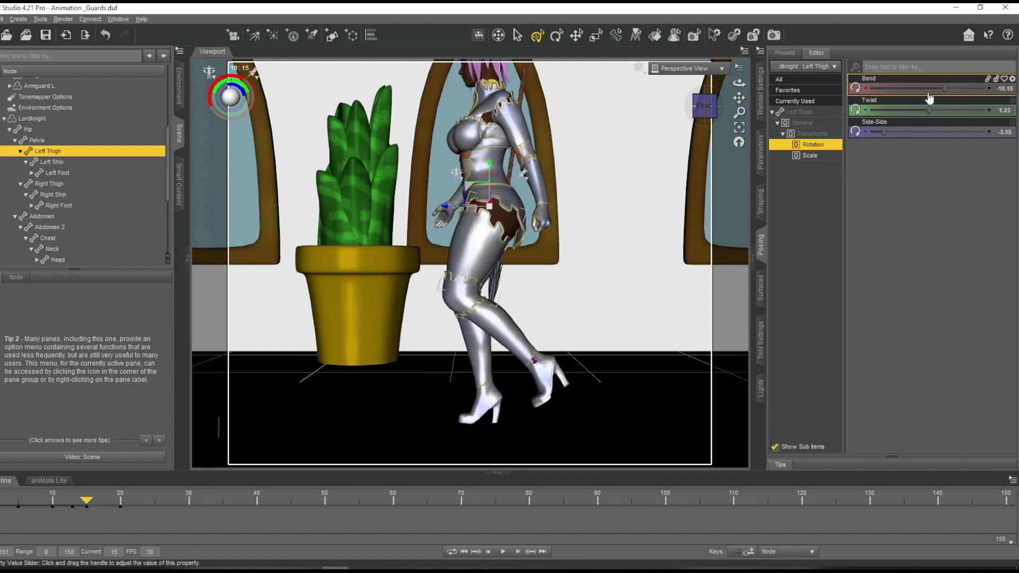
left_click(506, 329)
left_click(474, 255)
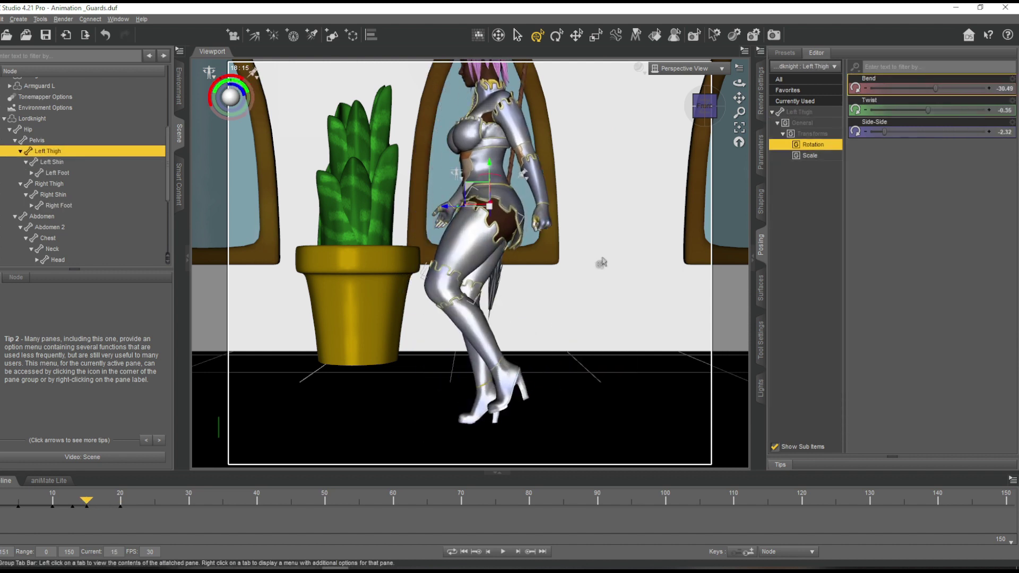
left_click(480, 323)
left_click_drag(923, 88, 931, 88)
At frame 20, pin the right foot and adjust the left thigh's bend to about -22.75
left_click_drag(90, 499, 113, 501)
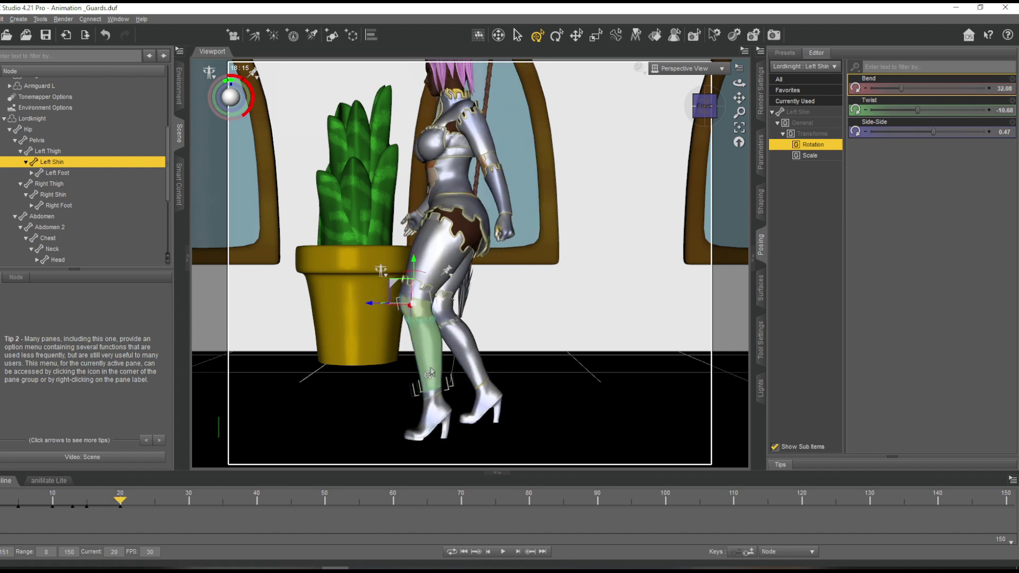
left_click(480, 227)
left_click(535, 366)
left_click(455, 154)
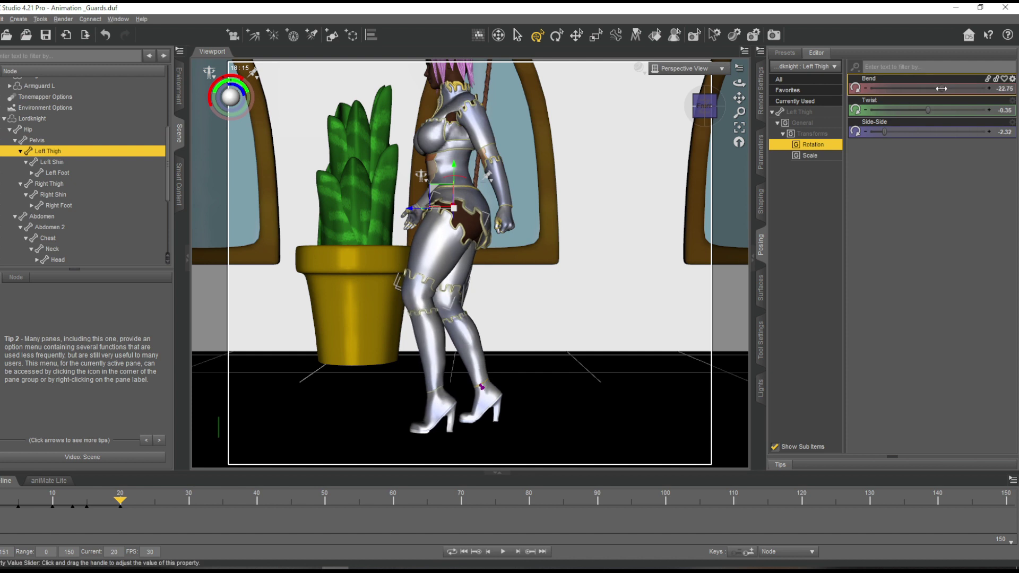
At frame 20, pull the pelvis forward over the pinned left foot and bend the right leg backward
left_click_drag(738, 97, 691, 171)
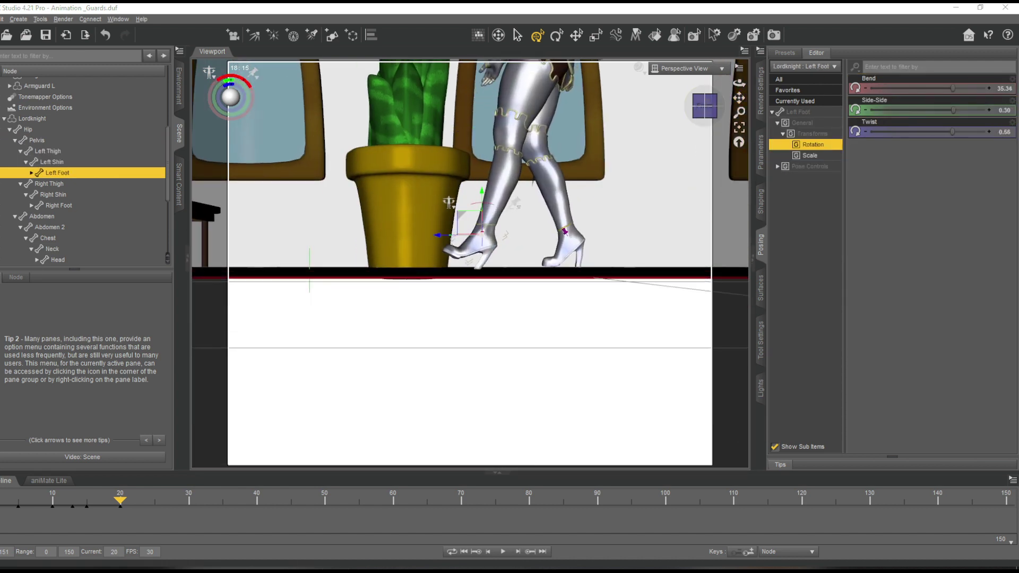
left_click_drag(739, 98, 730, 135)
left_click(607, 228)
left_click_drag(510, 105, 461, 109)
left_click(458, 145)
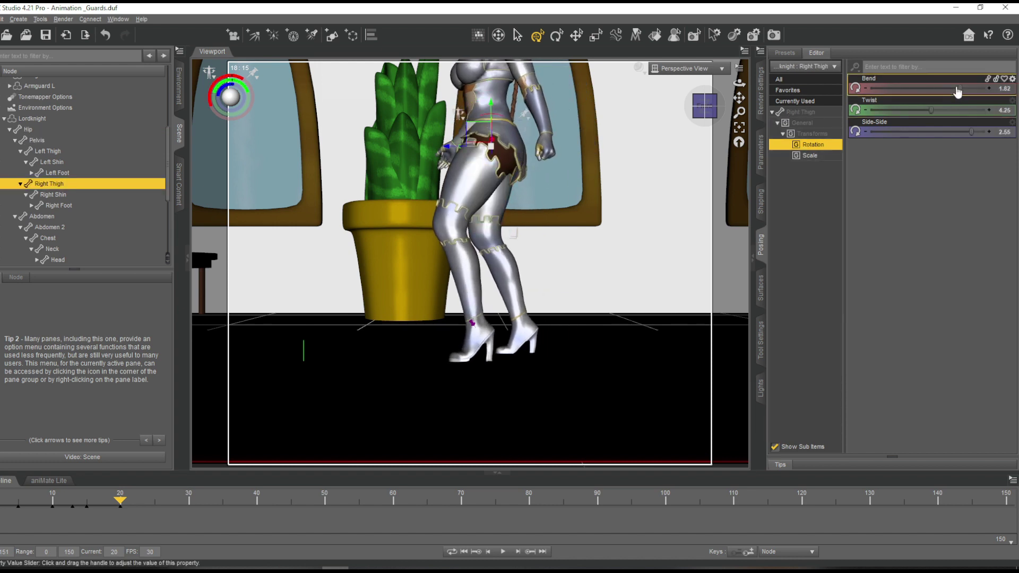
left_click_drag(925, 88, 950, 88)
At frame 20, fine-tune the pelvis position by shifting it sideways about 7.6 cm
left_click_drag(740, 99, 747, 118)
left_click(503, 166)
left_click_drag(477, 126, 475, 122)
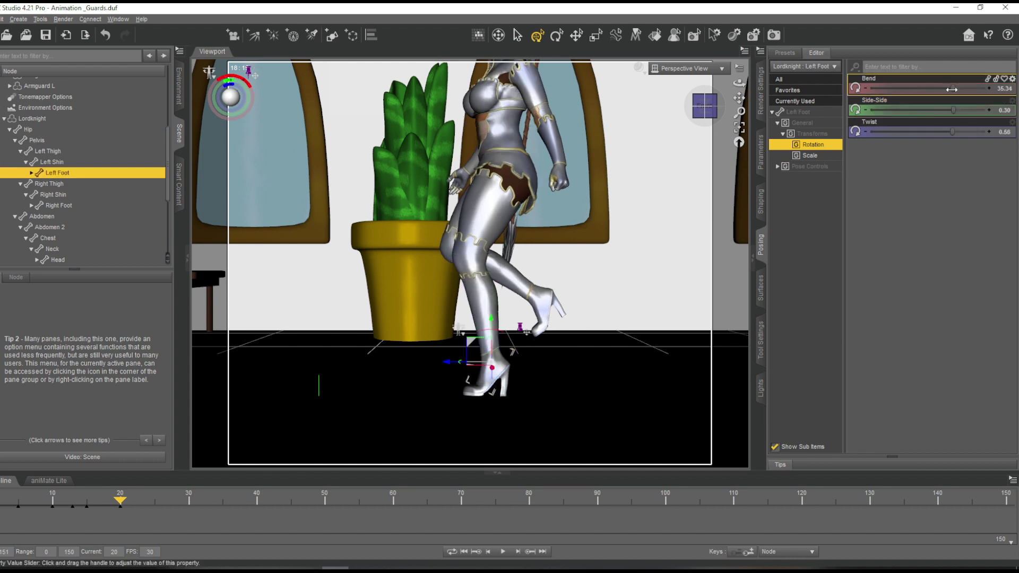
left_click(700, 107)
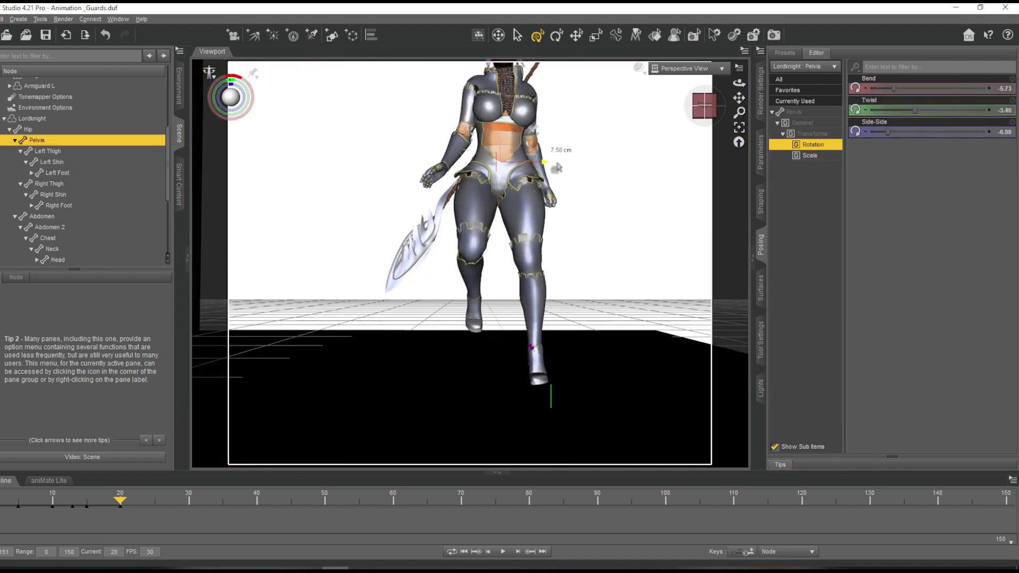
left_click(713, 109)
left_click(722, 108)
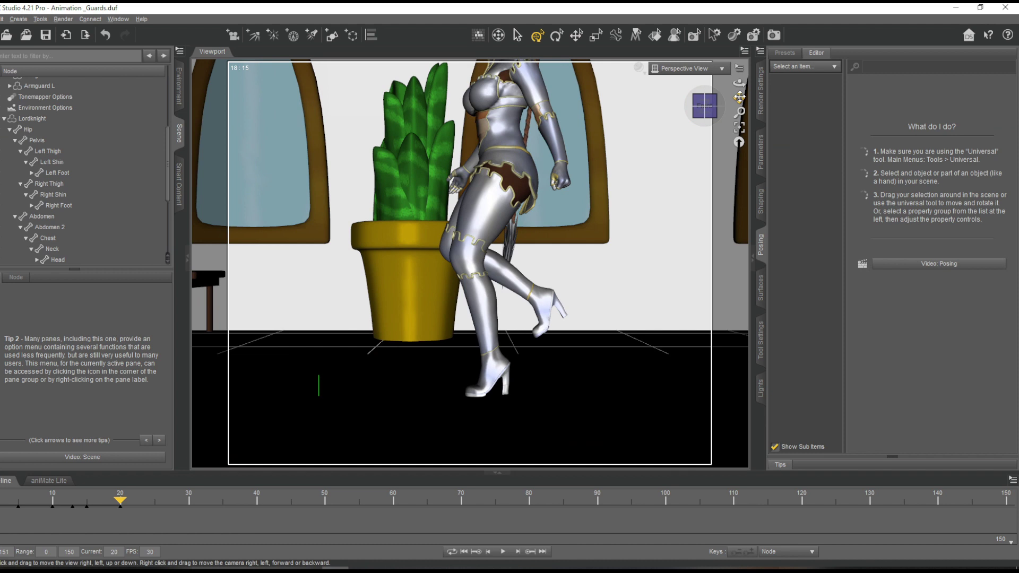
Select the right foot at frame 15 and examine its transform parameters and contact with the floor
left_click_drag(739, 98, 770, 89)
left_click_drag(121, 499, 83, 505)
left_click(622, 352)
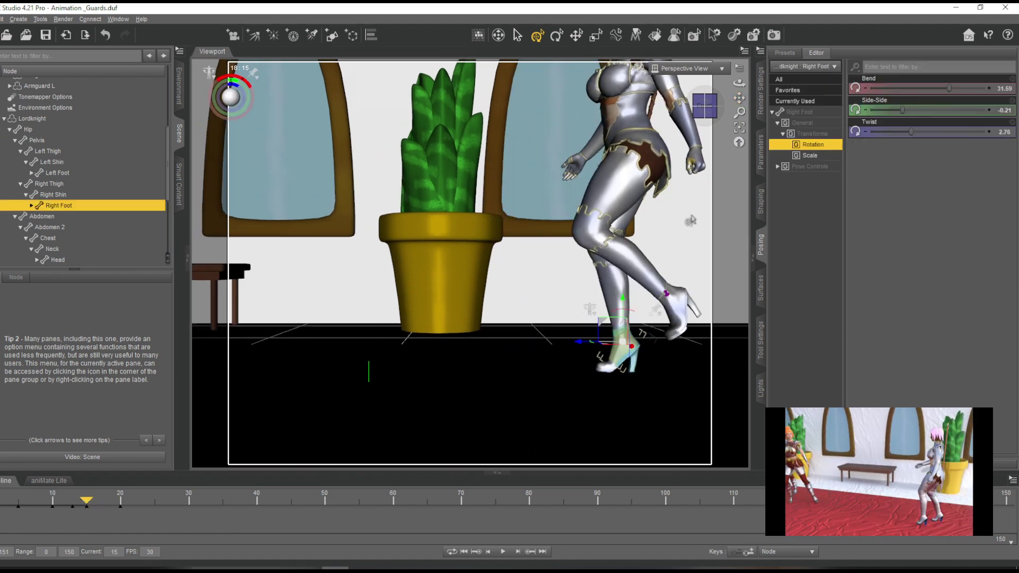
left_click_drag(739, 98, 718, 94)
mouse_move(87, 500)
left_mouse_down()
mouse_move(12, 502)
mouse_move(103, 503)
mouse_move(55, 503)
mouse_move(100, 503)
mouse_move(87, 503)
left_mouse_up()
left_click(763, 165)
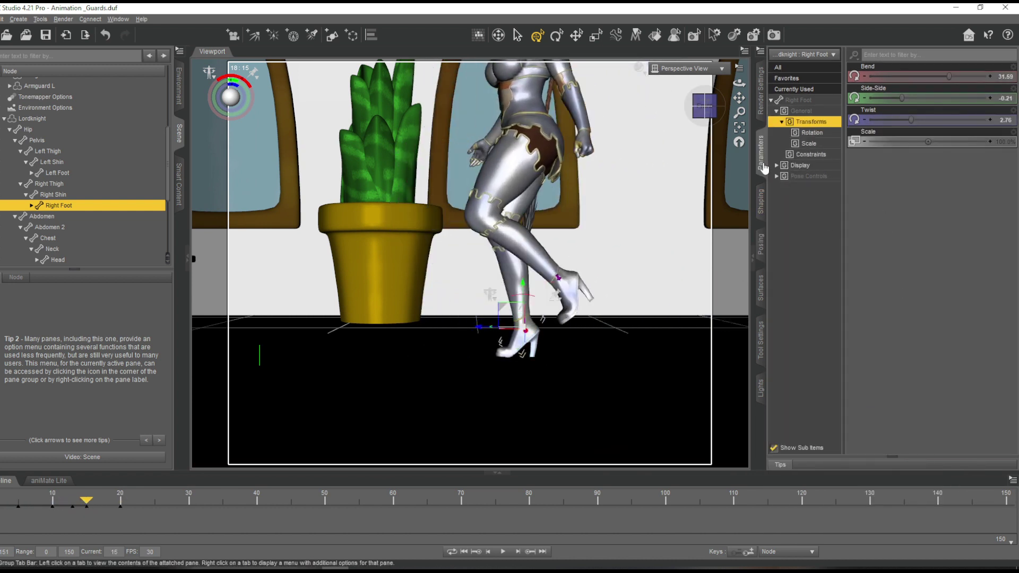
left_click_drag(739, 97, 696, 16)
scroll(374, 393, "up", 1)
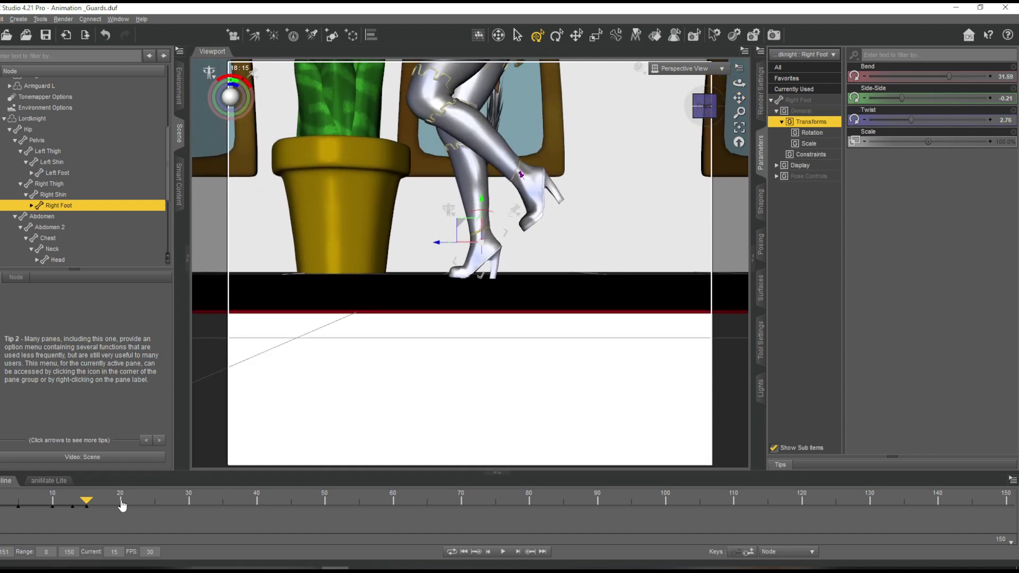
Move on to about frame 20 and check the figure's leg pose
left_click_drag(121, 506, 127, 504)
left_click_drag(421, 159, 481, 231)
scroll(481, 231, "down", 1)
left_click_drag(739, 98, 737, 113)
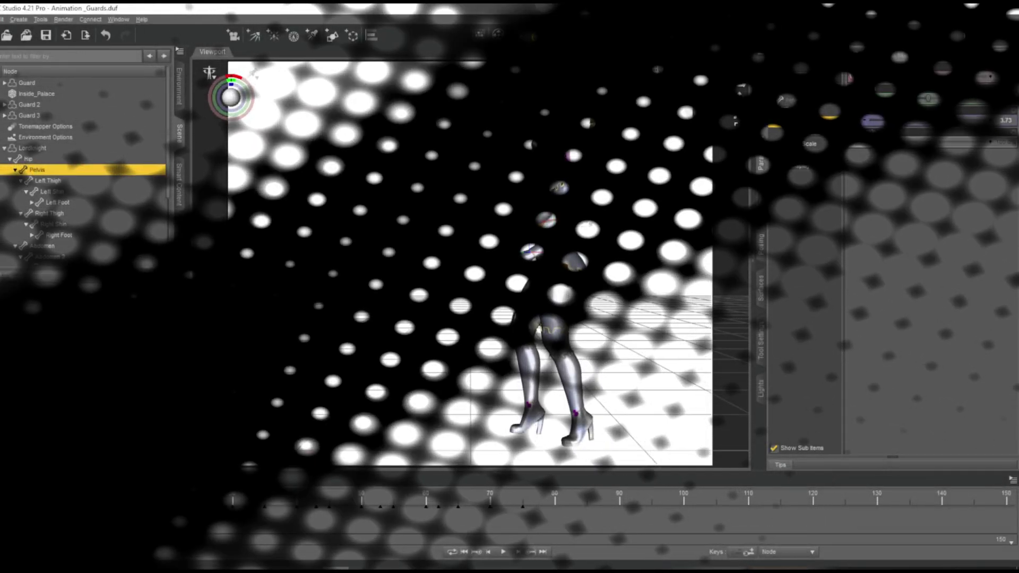
Lower the Lordknight's pelvis slightly at frame 15 and advance to frame 20
left_click_drag(100, 499, 119, 499)
left_click_drag(118, 499, 124, 499)
left_click_drag(124, 499, 135, 500)
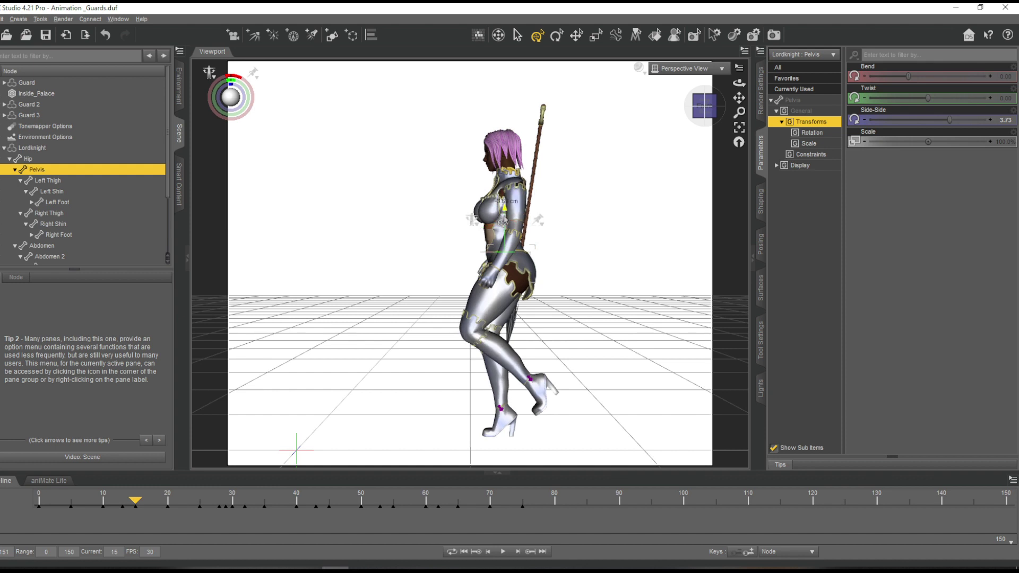
left_click_drag(506, 227, 506, 230)
left_click_drag(135, 500, 167, 500)
left_click_drag(739, 99, 817, 96)
At frame 55, shift the Lordknight's pelvis slightly forward and upward
left_click_drag(167, 500, 393, 499)
left_click(658, 247)
left_click_drag(739, 97, 769, 99)
left_click_drag(547, 262, 539, 252)
At frame 70, check the Lordknight's pose and shift her pelvis slightly forward
left_click_drag(394, 499, 425, 500)
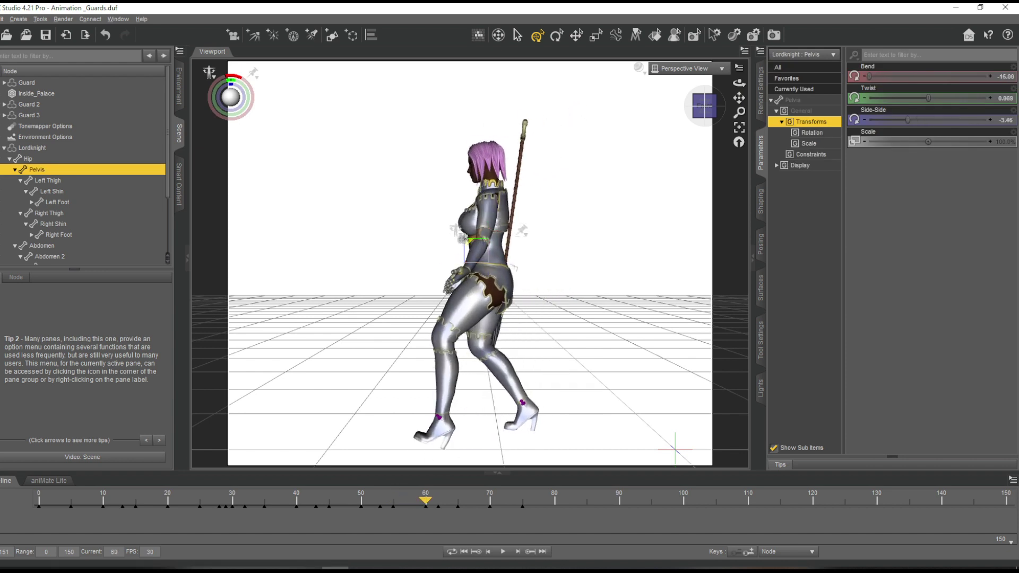
left_click_drag(425, 500, 483, 500)
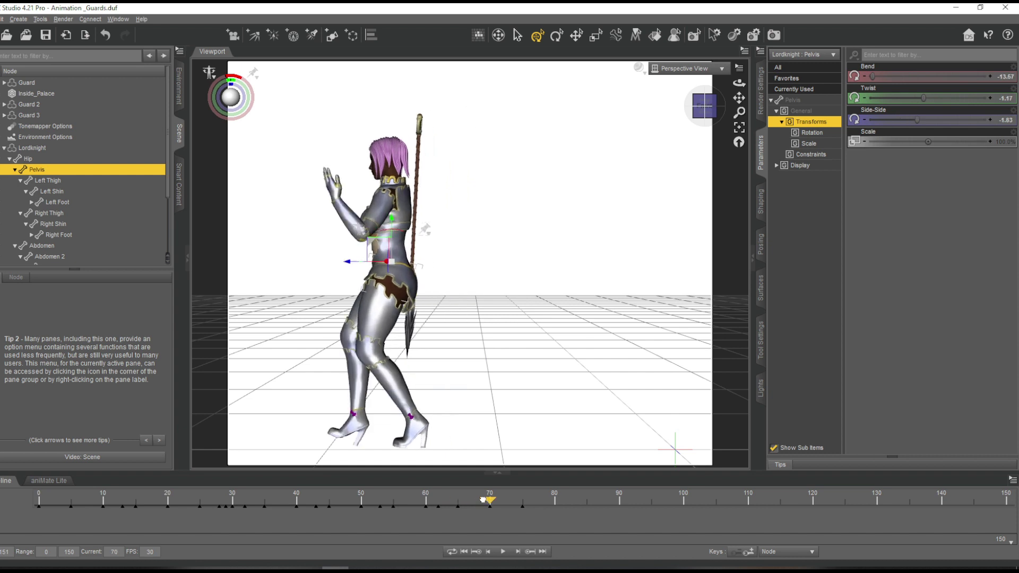
left_click_drag(702, 108, 759, 98)
left_click_drag(428, 221, 419, 222)
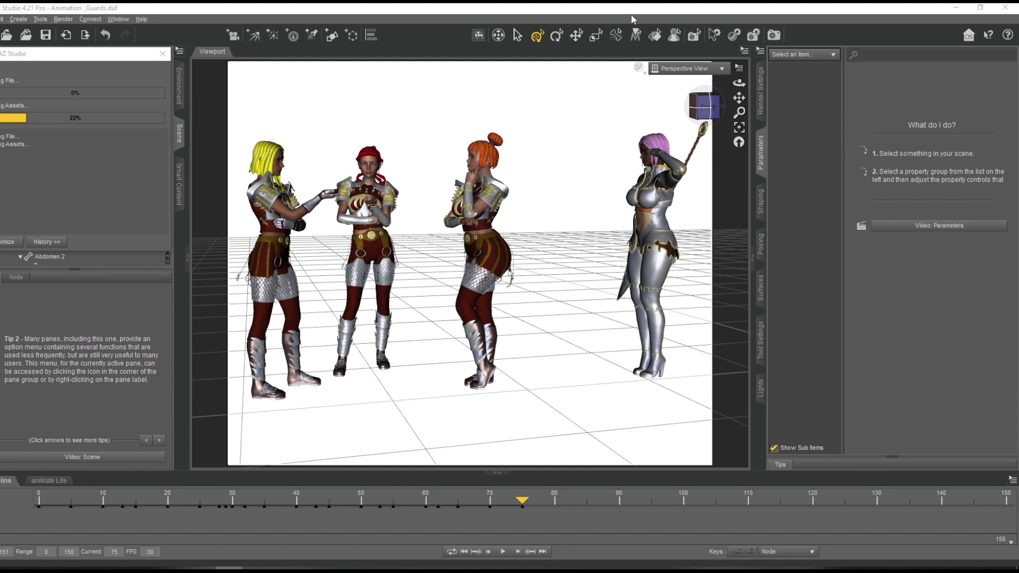
Go to frame 10 and pin the pelvis of Guard 3, the orange-haired guard
left_click_drag(523, 501, 102, 512)
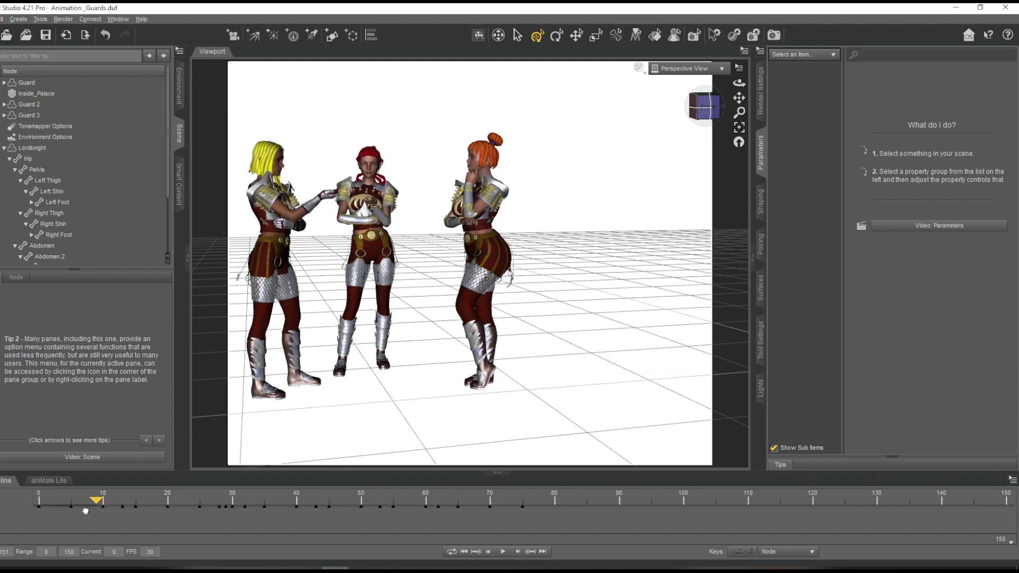
left_click_drag(699, 112, 717, 62)
scroll(740, 98, "up", 5)
left_click(442, 184)
left_click(484, 132)
left_click(511, 185)
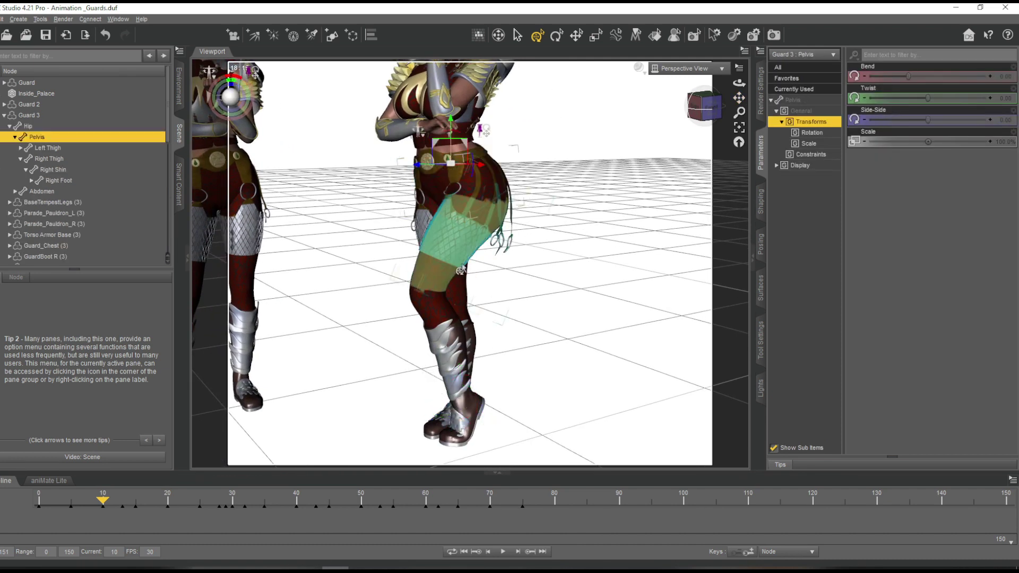
Pin the rotation of Guard 3's left toes at frame 10, in addition to their translation
left_click(711, 108)
left_click(337, 372)
left_click_drag(740, 98, 765, 95)
left_click(450, 336)
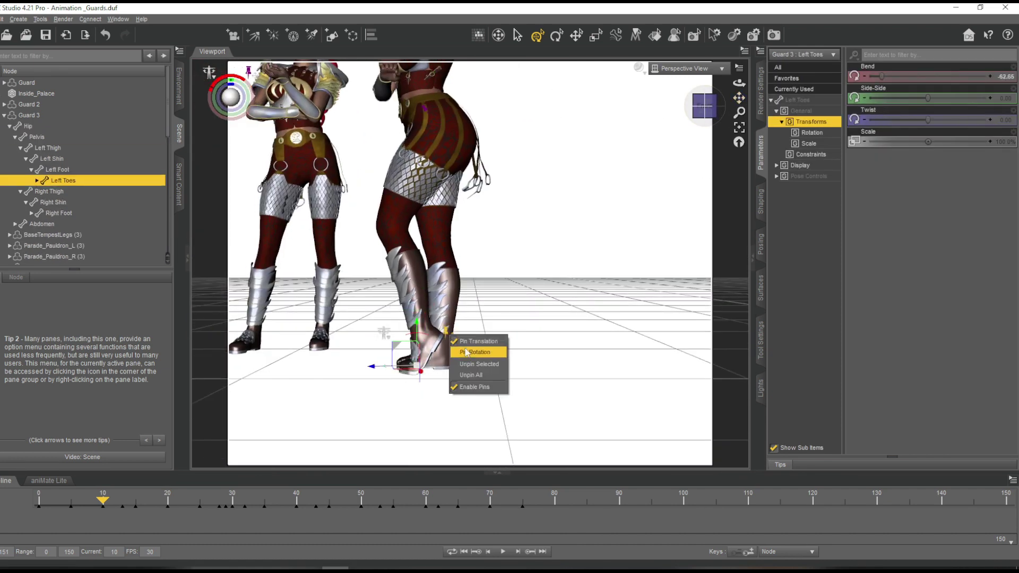
left_click(466, 352)
Reposition Guard 3's left and right feet beneath her body at frame 10
left_click(433, 345)
left_click_drag(403, 323, 425, 341)
left_click_drag(704, 106, 723, 123)
left_click_drag(591, 420, 566, 374)
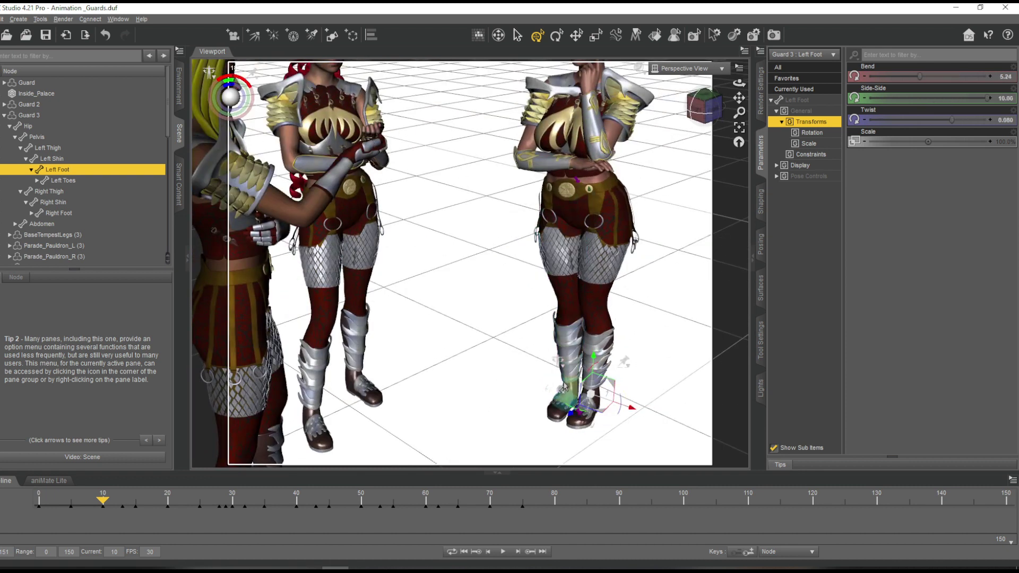
left_click(556, 410)
left_click(572, 390)
left_click_drag(709, 109, 688, 97)
left_click_drag(460, 366, 438, 358)
scroll(438, 359, "down", 3)
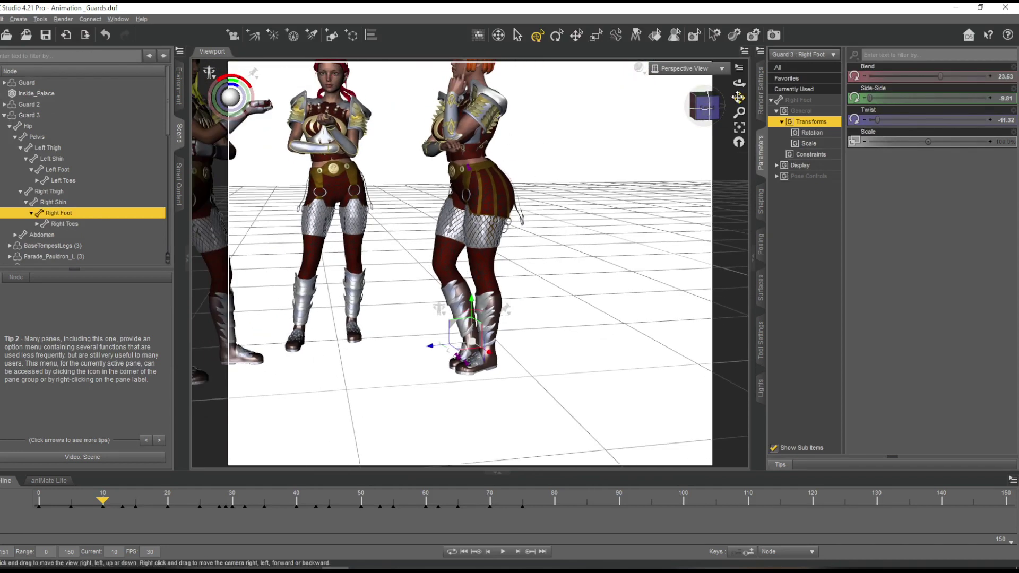
At frame 10, bend Guard 3's chest forward to 6.73 and give it a slight twist of about 1.9
left_click_drag(739, 98, 740, 138)
left_click(503, 185)
left_click_drag(930, 76, 948, 76)
scroll(711, 99, "down", 2)
left_click_drag(739, 98, 770, 85)
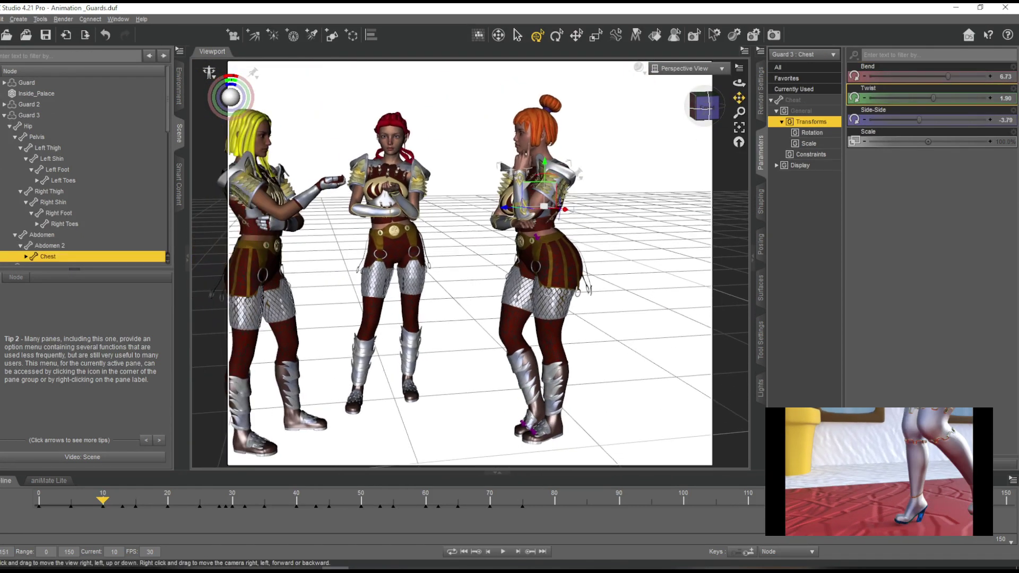
left_click_drag(706, 108, 692, 110)
At frame 20, remove the translation pin from Guard 3's left toes and select her right toes
left_click_drag(104, 499, 167, 498)
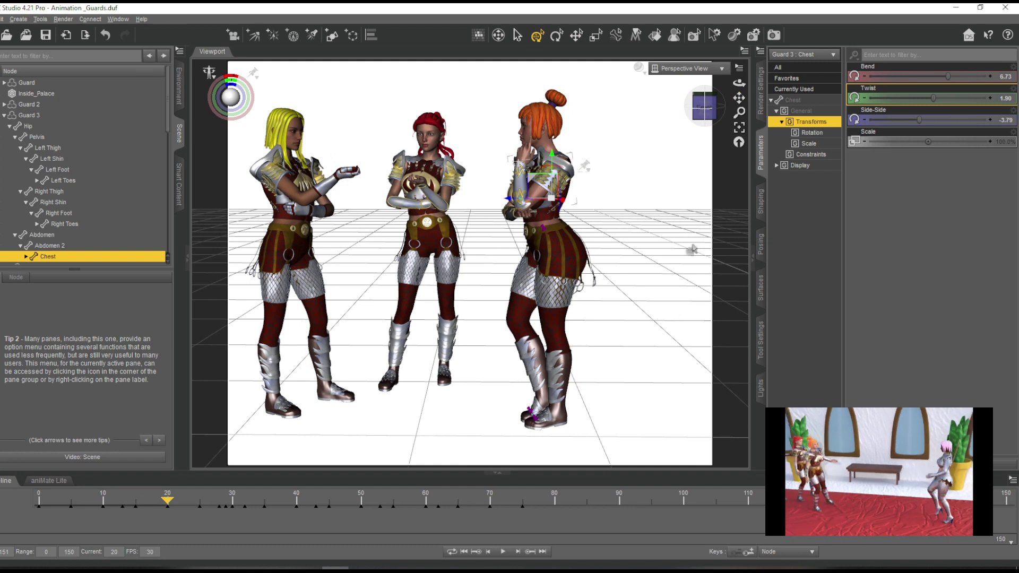
left_click(574, 325)
left_click(540, 429)
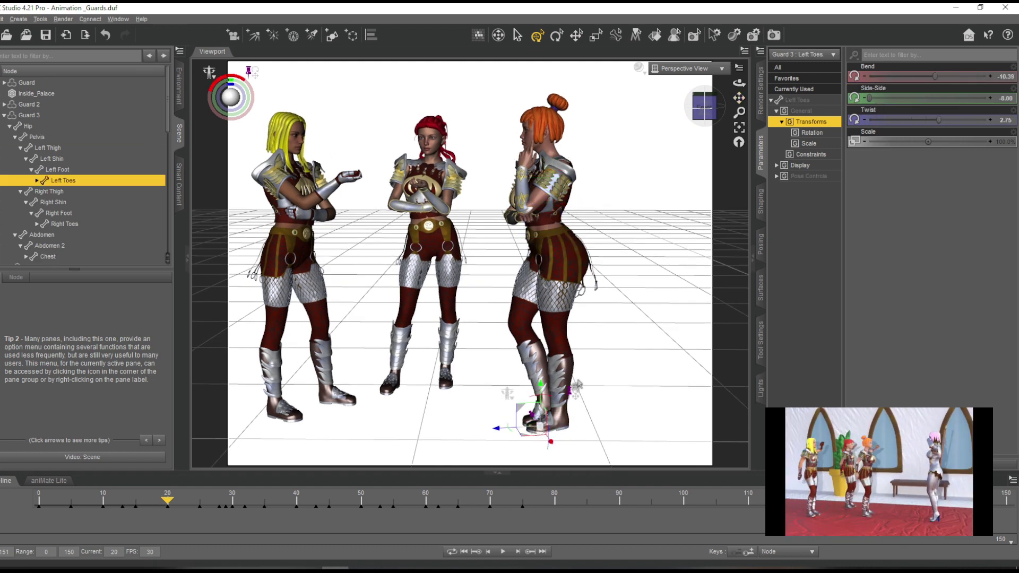
left_click(571, 393)
left_click(582, 400)
left_click(529, 422)
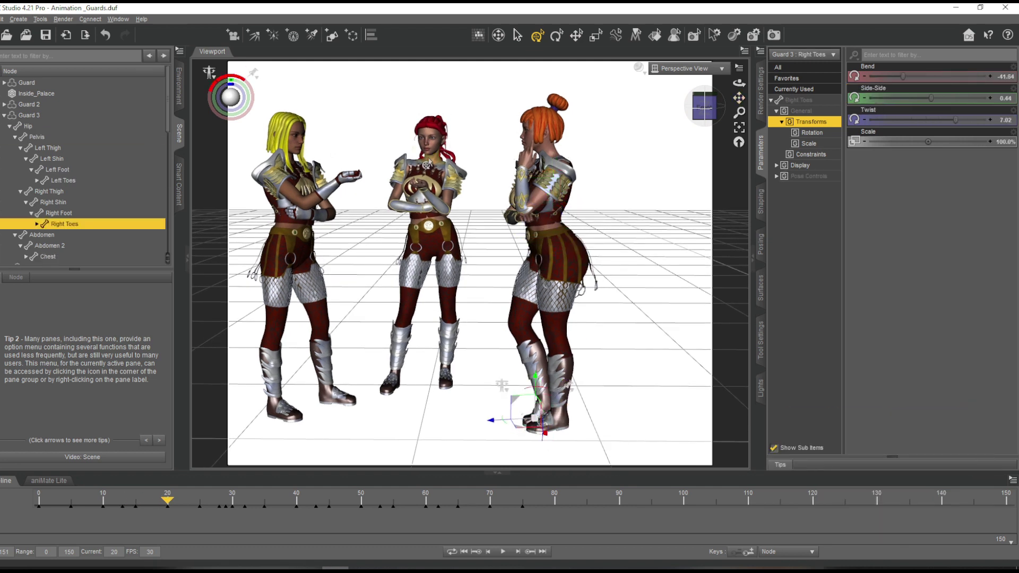
At frame 20, twist the red-haired Guard's neck to about 33 and head to 8.43, and show the head's eye controls
left_click(431, 153)
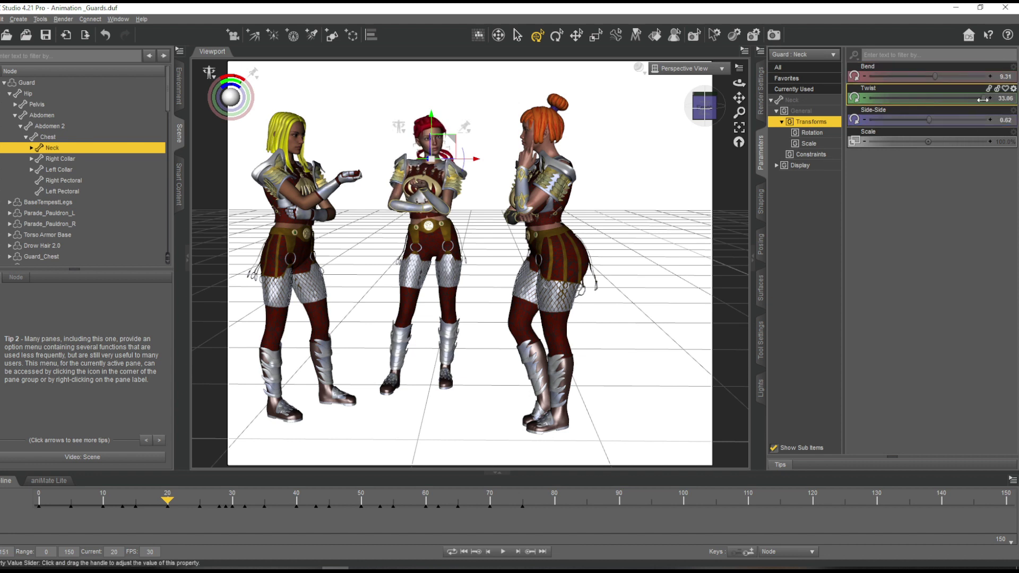
left_click(423, 141)
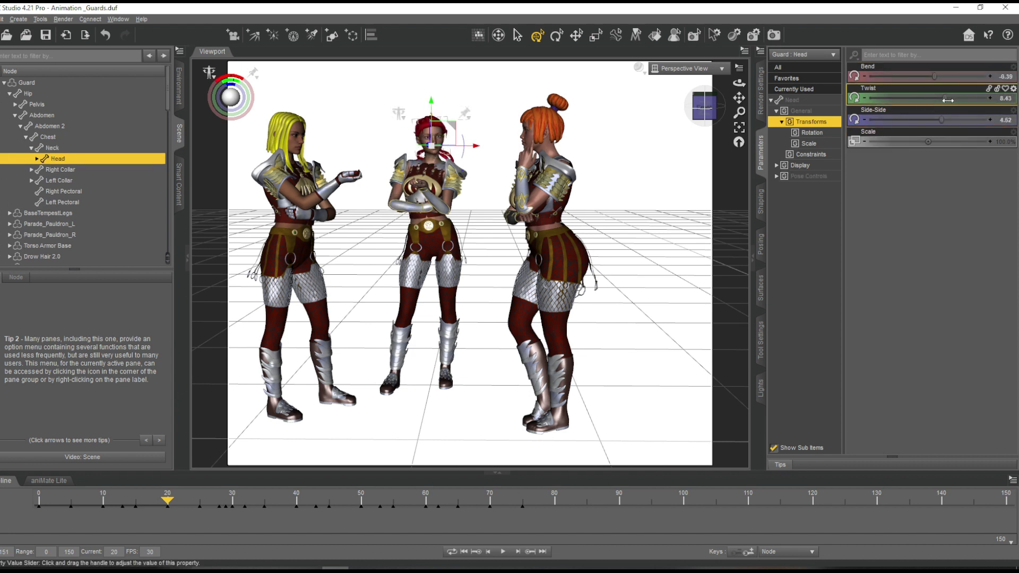
left_click(777, 175)
left_click(808, 230)
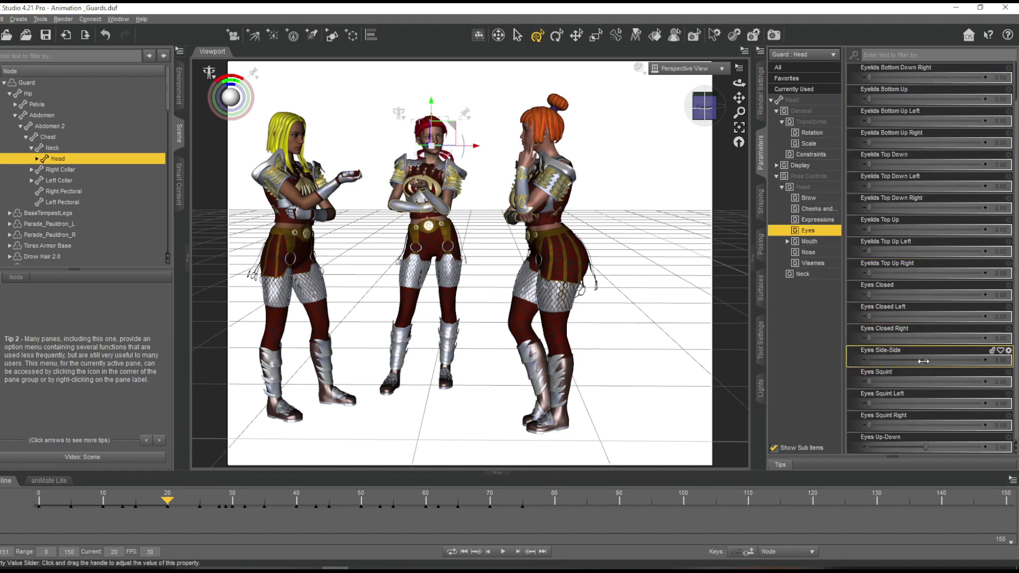
At frame 20, tilt Guard 2's head to a Bend of 4.68 and lower her right arm with a shoulder Bend of 63.99
left_click(283, 143)
scroll(282, 143, "up", 1)
left_click(760, 245)
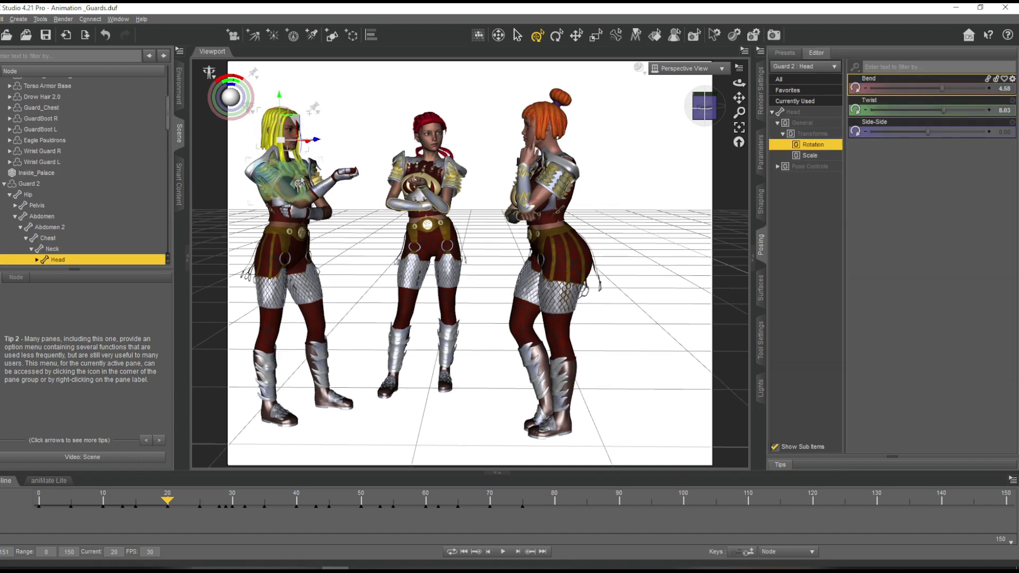
left_click(300, 183)
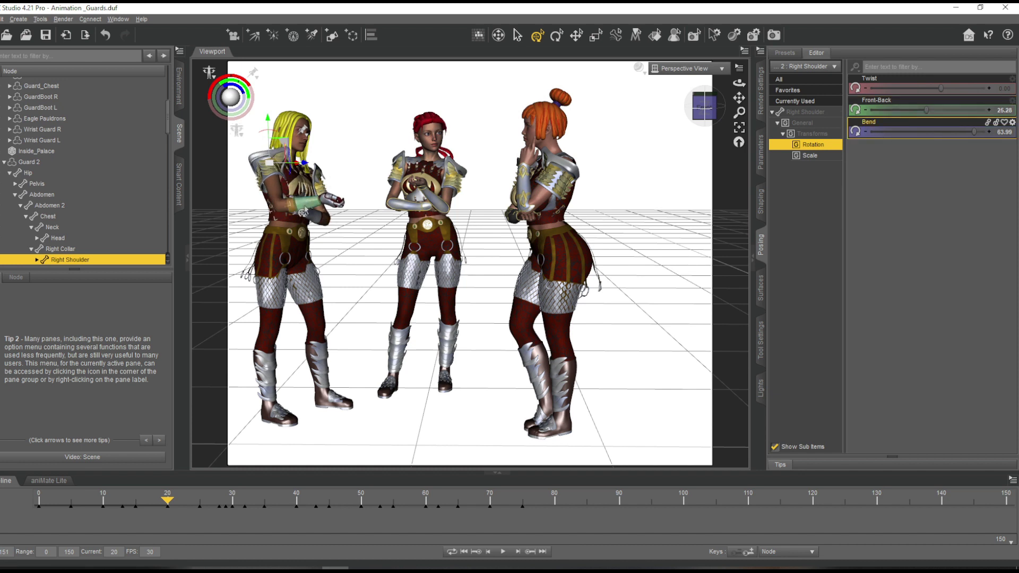
left_click(304, 211)
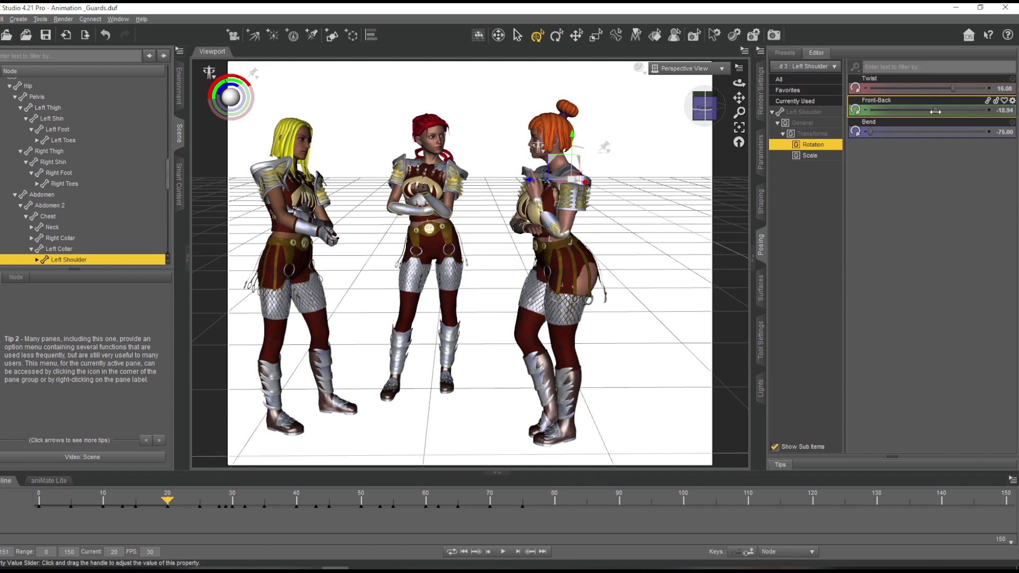
Lower Guard 3's right arm using shoulder Front-Back 11.71 and Bend 66.51, and forearm Twist -28.15 and Bend 44.79
left_click(605, 204)
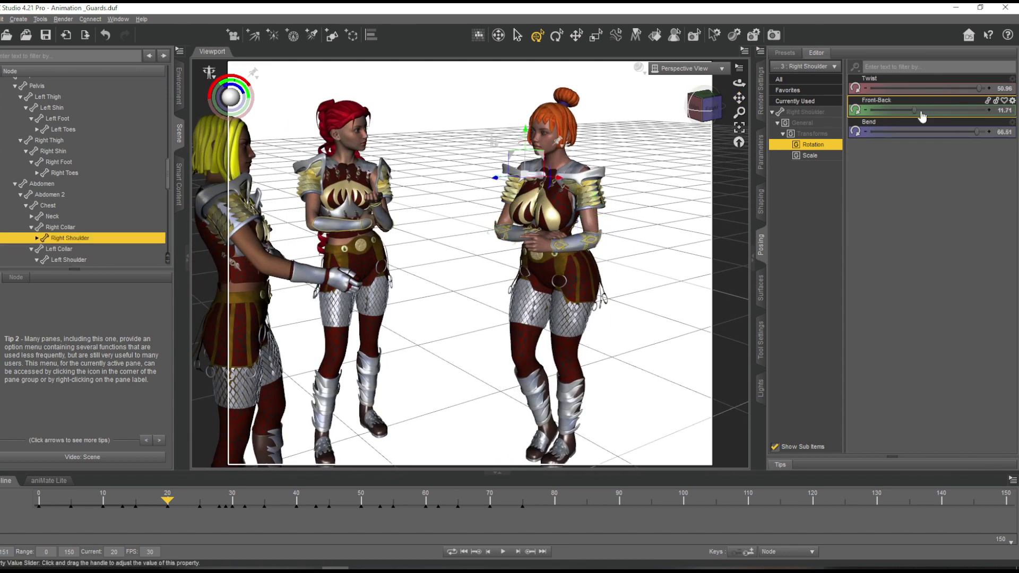
left_click(514, 242)
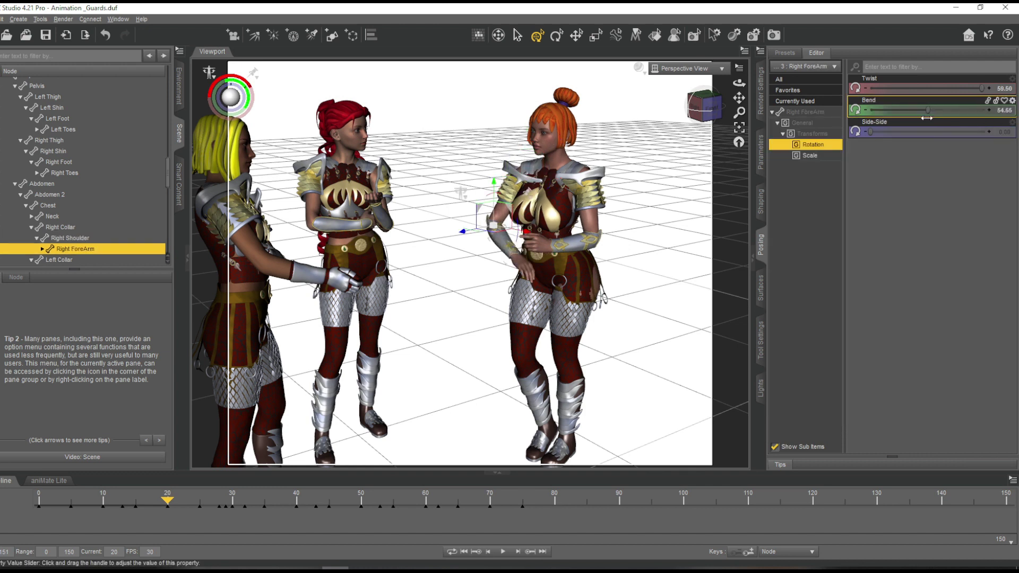
Expand the bones of Parade_Pauldron_R (3) and rotate its right shoulder to a Twist of about -80 and Front-Back of -2.54
scroll(25, 183, "up", 3)
left_click(10, 168)
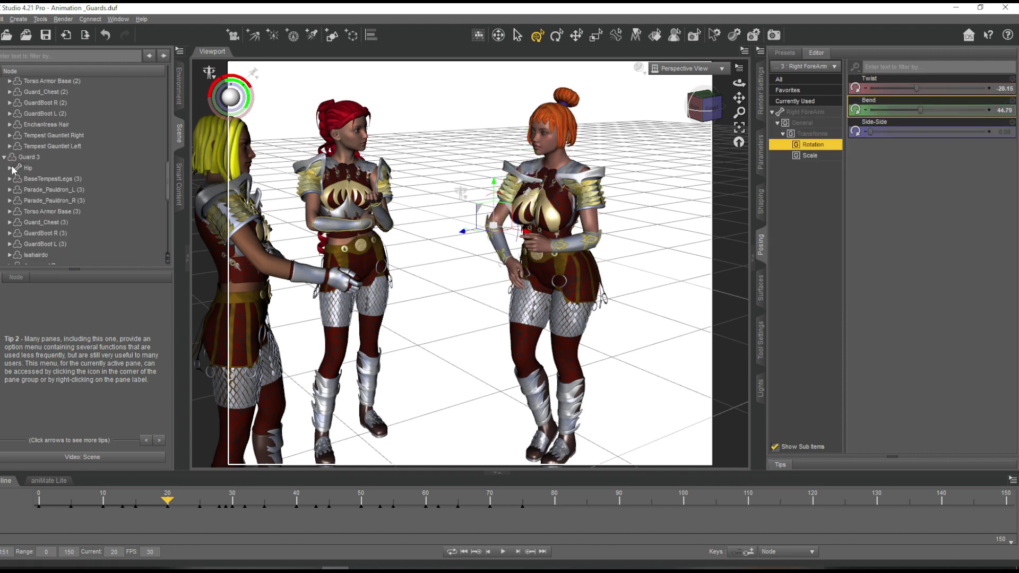
left_click(37, 190)
right_click(46, 202)
left_click(130, 261)
scroll(100, 223, "down", 3)
left_click(76, 184)
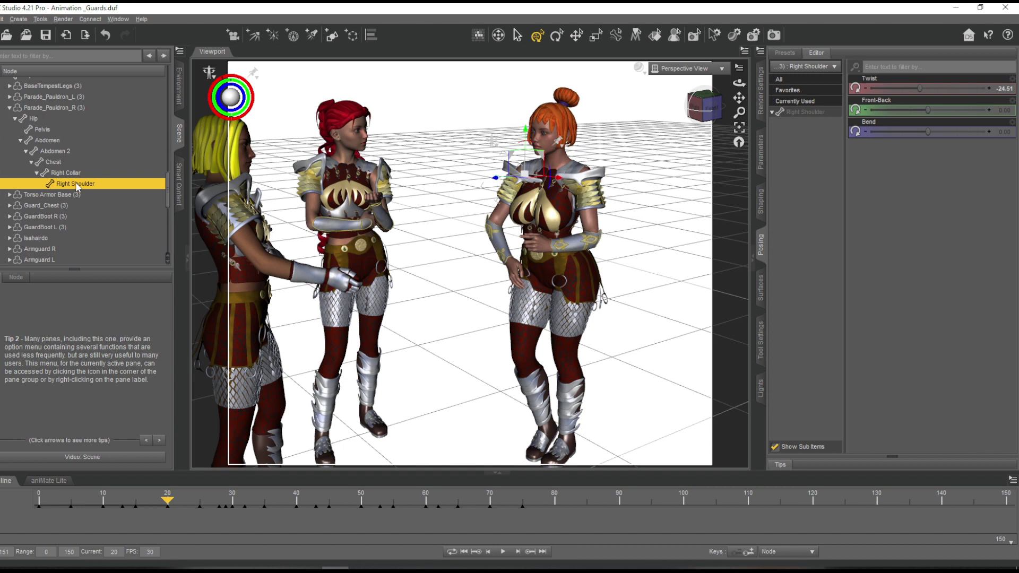
left_click_drag(928, 89, 919, 89)
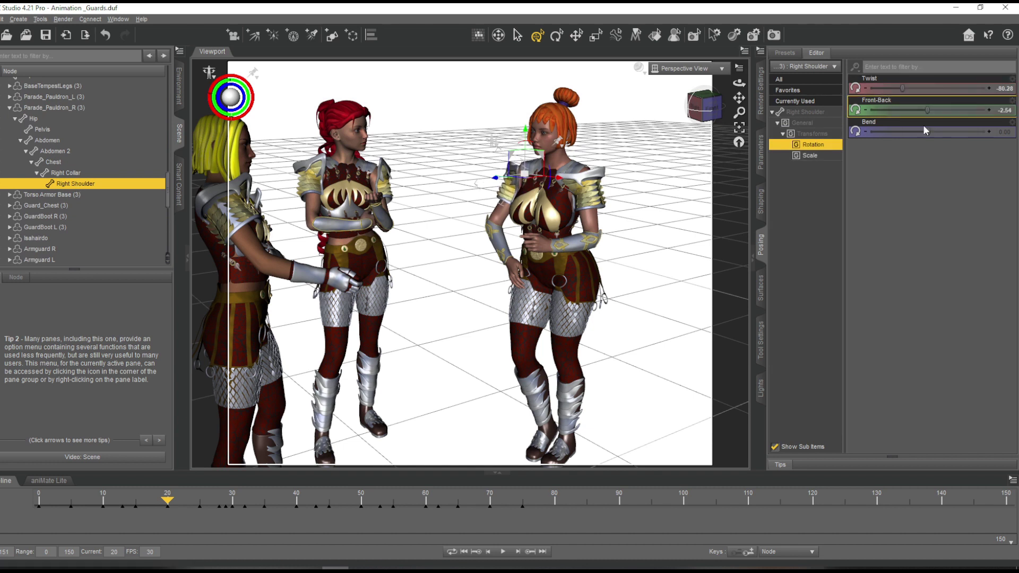
Expand the bones of Parade_Pauldron_L (3) and rotate its left shoulder to a Twist of about -34.6 and Front-Back of 4.23
mouse_move(706, 109)
left_mouse_down()
mouse_move(650, 110)
mouse_move(703, 112)
left_mouse_up()
left_click(10, 108)
right_click(58, 98)
left_click(199, 175)
left_click(83, 173)
left_click_drag(928, 89, 925, 89)
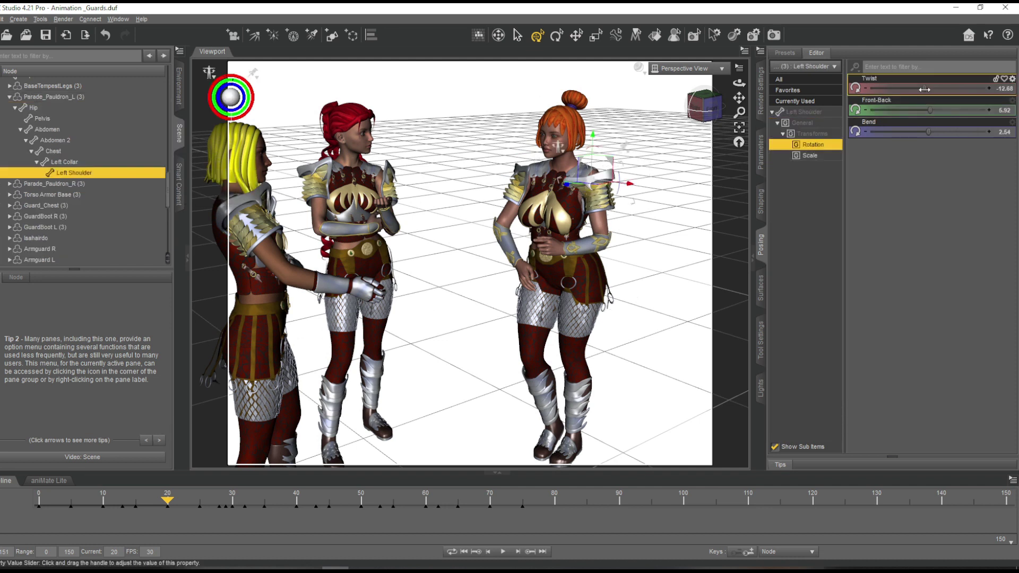
left_click_drag(928, 132, 930, 133)
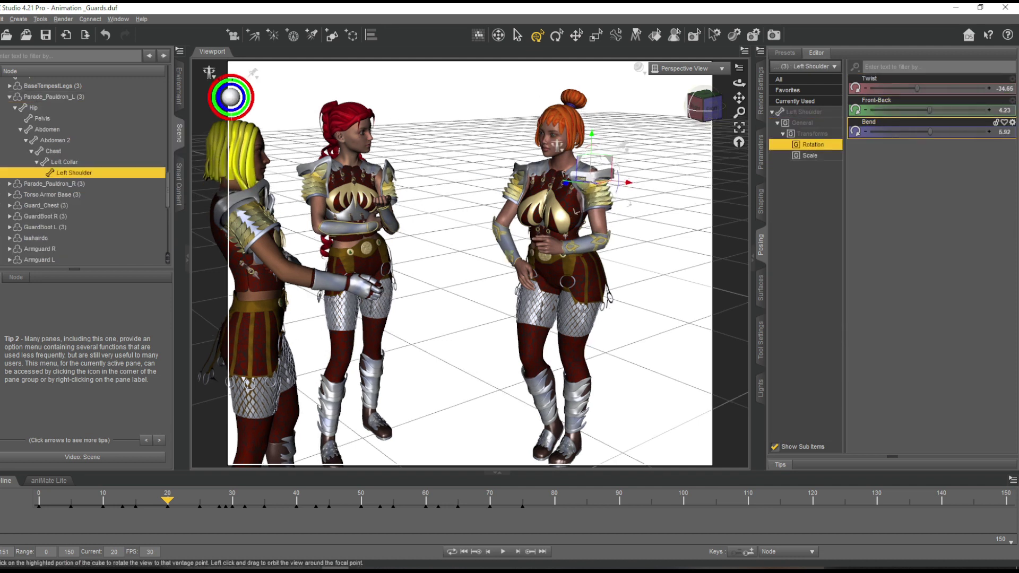
Return to frame 0 and review the three guards' motion up to about frame 21
left_click_drag(168, 501, 39, 501)
mouse_move(706, 109)
left_mouse_down()
mouse_move(690, 108)
mouse_move(786, 98)
mouse_move(698, 108)
left_mouse_up()
left_click(659, 159)
left_click_drag(739, 99, 765, 104)
left_click_drag(39, 500, 178, 502)
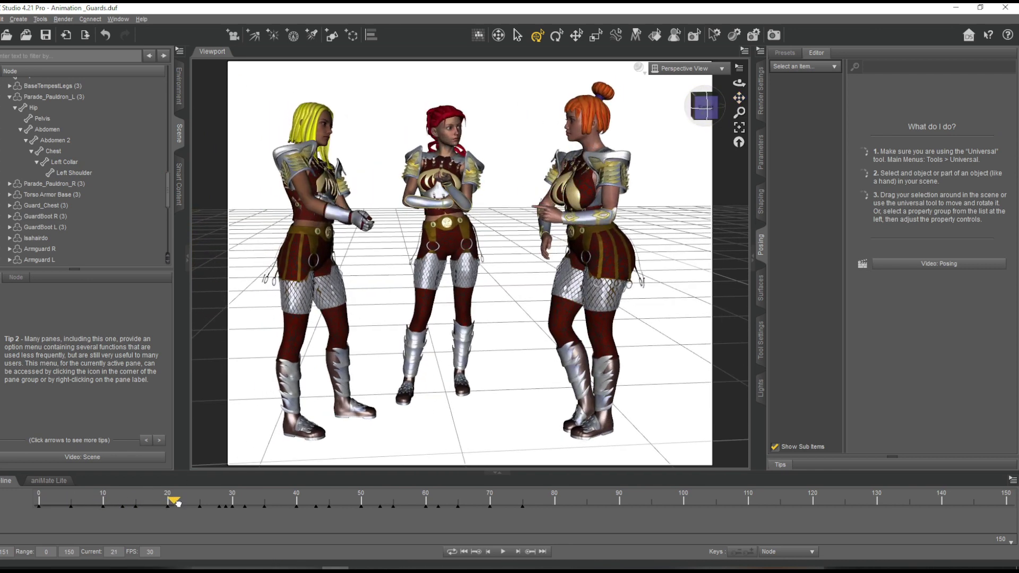
At frame 30, pin the translation of Guard 3's right foot
left_click(701, 120)
left_click(541, 441)
left_click(578, 410)
left_click(597, 414)
Undo the last change to Guard 3's pelvis at frame 30 and adjust her hip instead
left_click(579, 272)
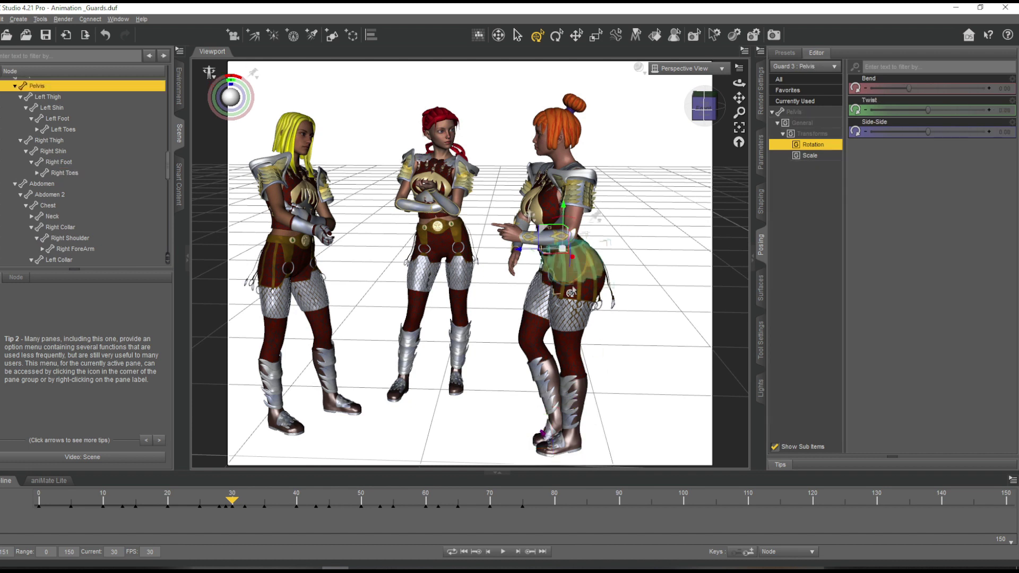
mouse_move(704, 107)
left_mouse_down()
mouse_move(704, 123)
mouse_move(703, 103)
left_mouse_up()
scroll(58, 122, "up", 1)
key("ctrl+z")
left_click(29, 106)
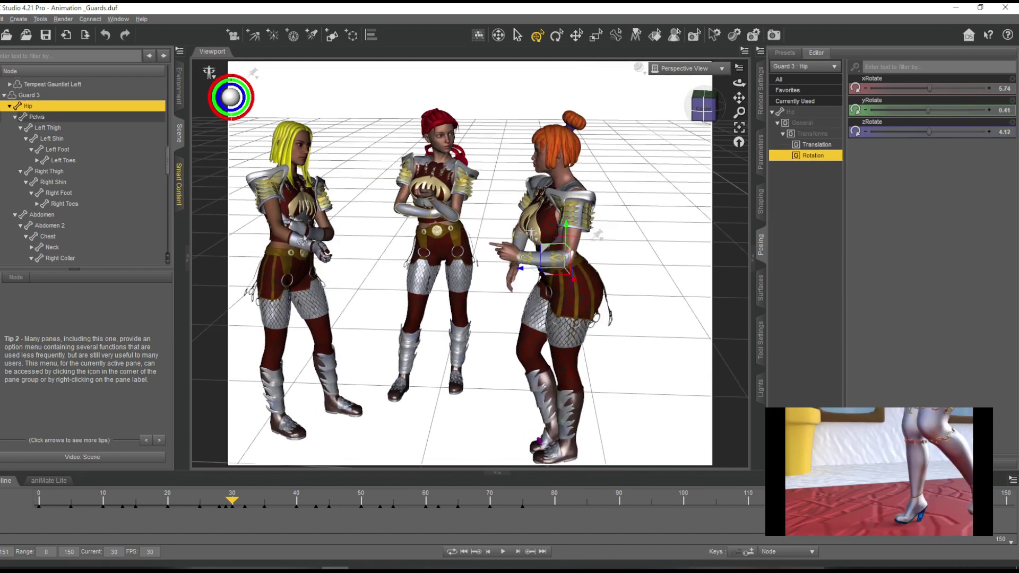
left_click_drag(598, 234, 624, 281)
At frame 30, set Guard 3's left thigh Bend to -10.07 and Side-Side to about 0.02, and bend the left shin slightly
left_click_drag(739, 98, 714, 61)
left_click(556, 271)
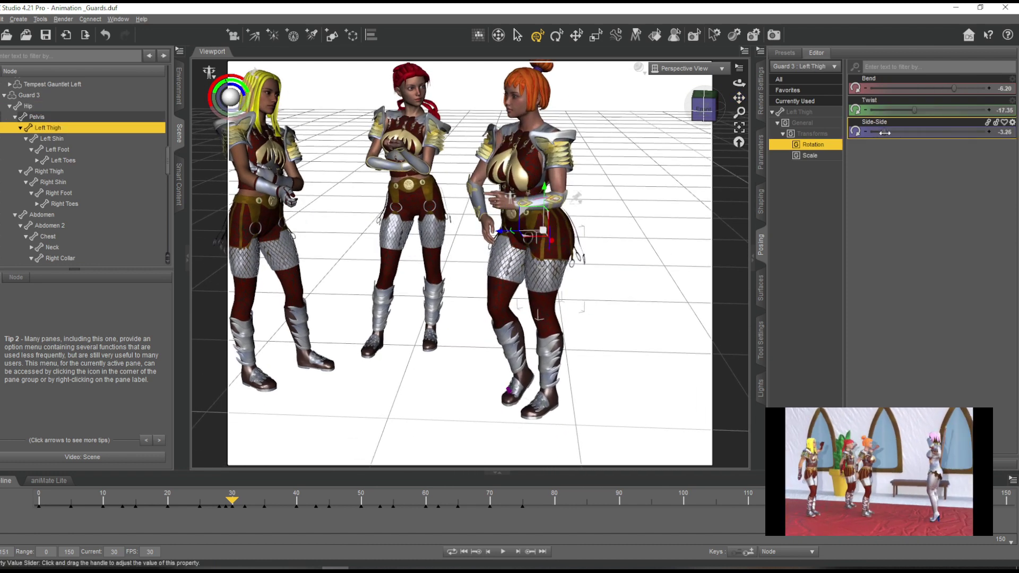
left_click_drag(885, 133, 888, 132)
left_click_drag(953, 89, 952, 89)
left_click(553, 350)
left_click_drag(885, 88, 890, 89)
Swing Guard 3's left thigh farther outward and bend her left shin to about 29.8
left_click(549, 276)
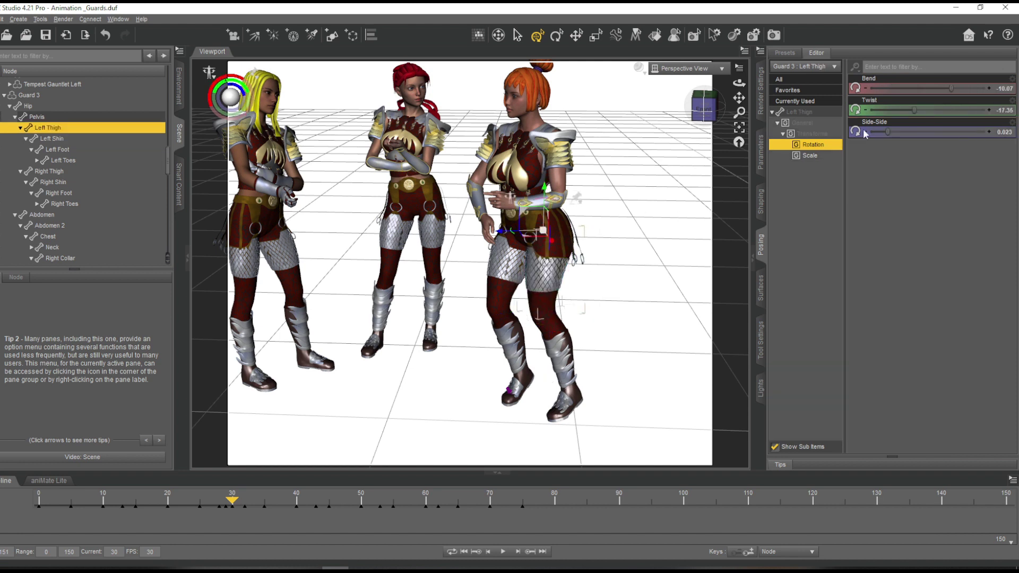
left_click_drag(888, 132, 892, 132)
left_click(555, 347)
left_click_drag(892, 89, 899, 89)
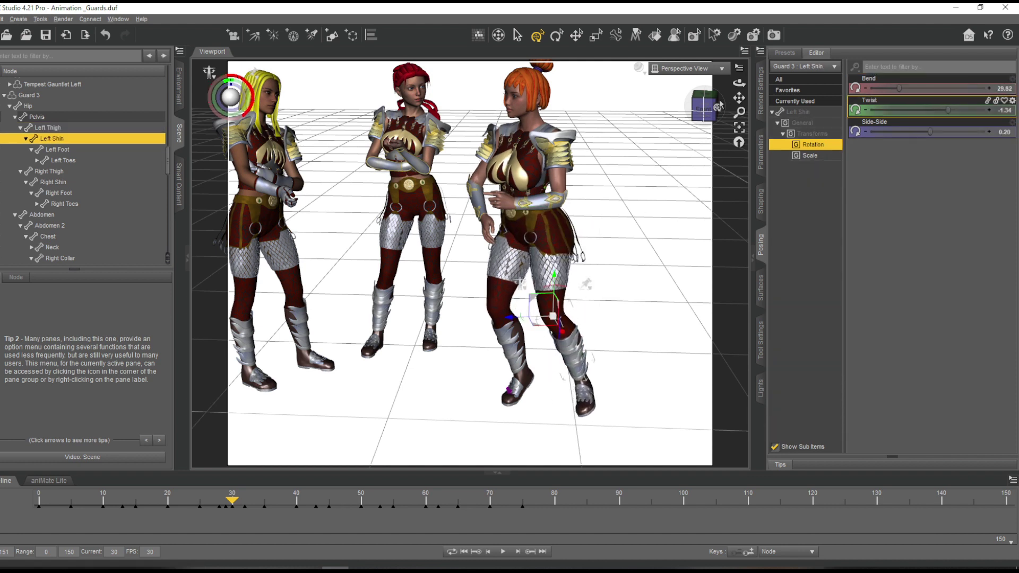
Bend Guard 3's left foot toward the floor and set the left toes' Bend to about -35
left_click_drag(719, 107, 682, 80)
left_click(358, 348)
left_click_drag(895, 89, 908, 101)
left_click(349, 367)
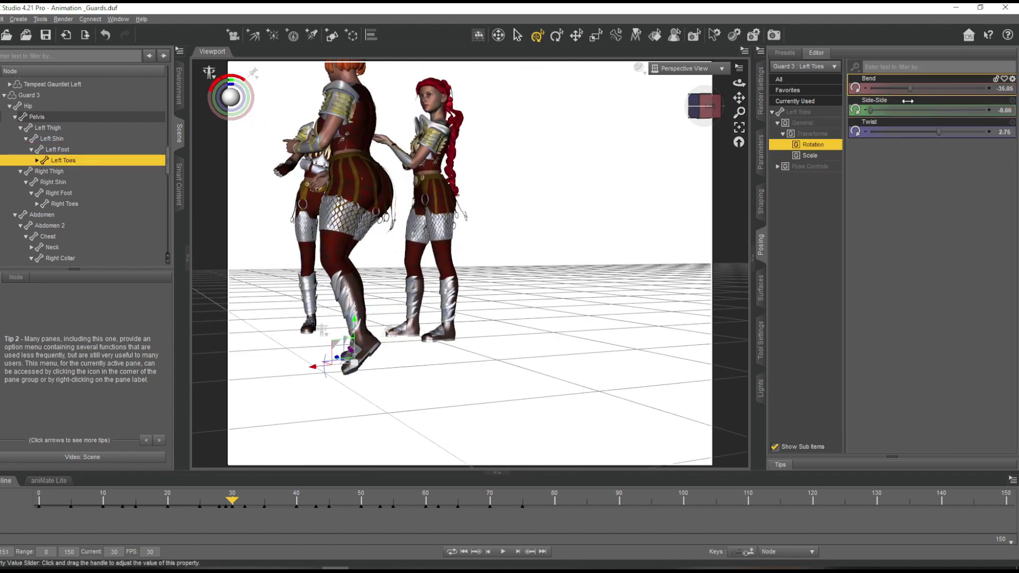
Rotate Guard 3's right foot at frame 30 to Bend 20.11, Side-Side 5.01 and Twist -15
left_click_drag(706, 106, 738, 130)
left_click(524, 406)
left_click_drag(955, 89, 960, 89)
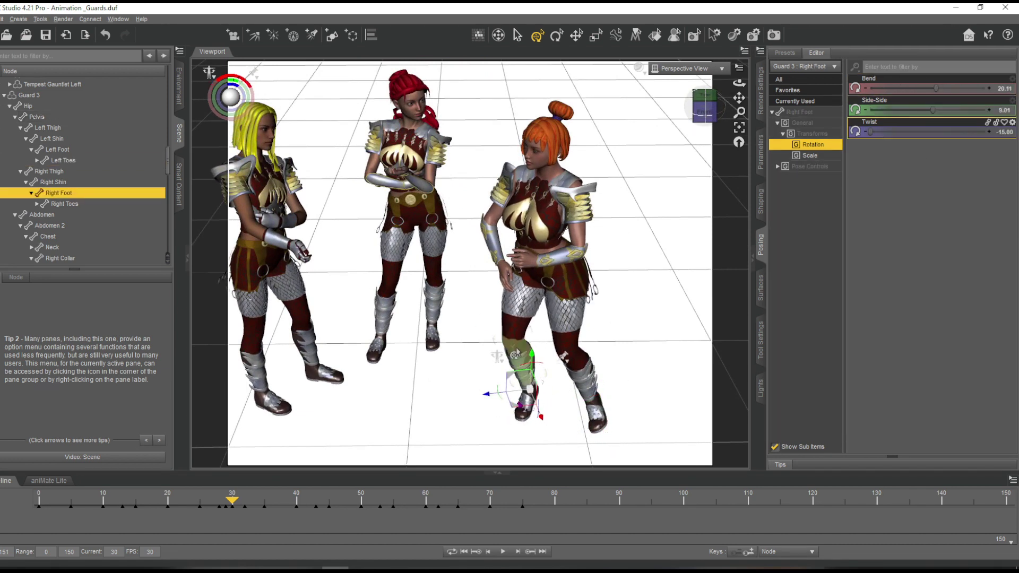
left_click(520, 366)
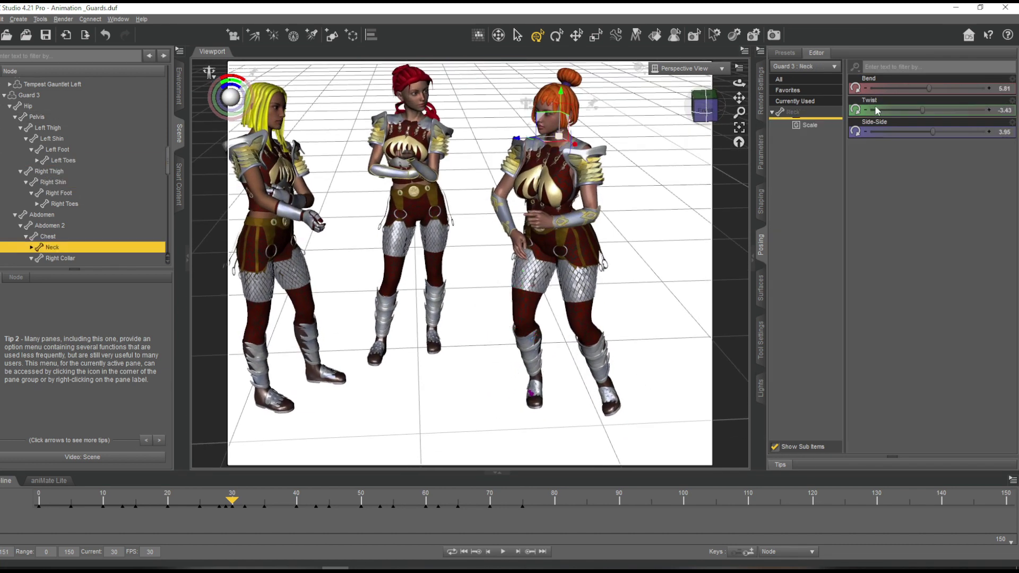
Turn Guard 3's neck and head at frame 30, bringing the head's Twist to 11.13, and bring up her eye pose controls
left_click_drag(877, 110, 988, 115)
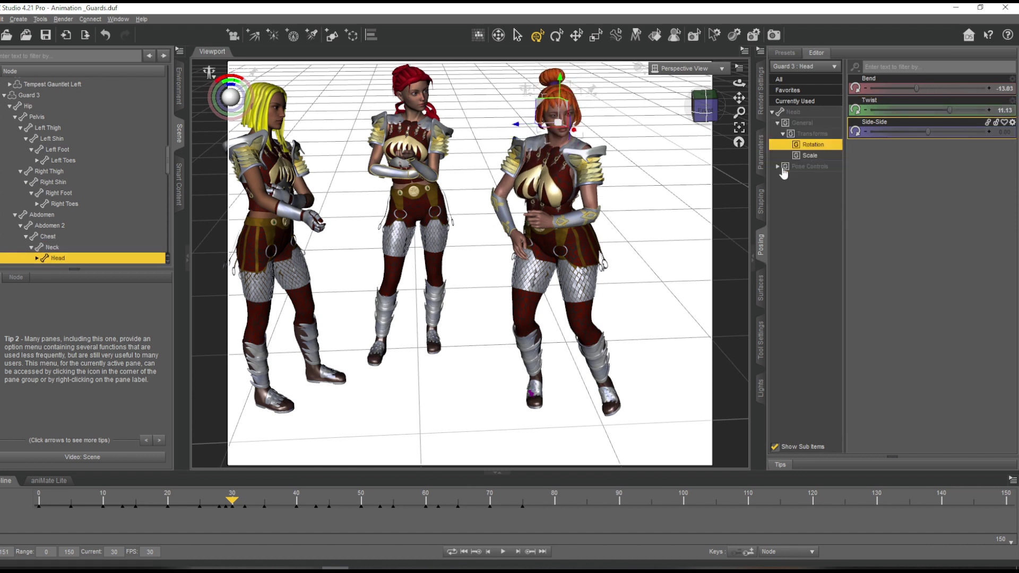
left_click(778, 167)
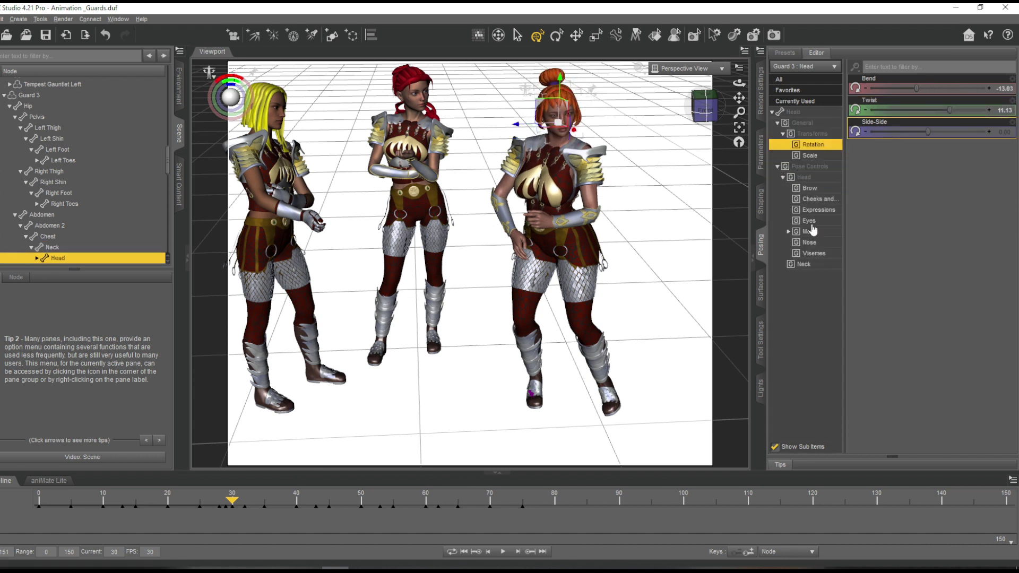
left_click(809, 220)
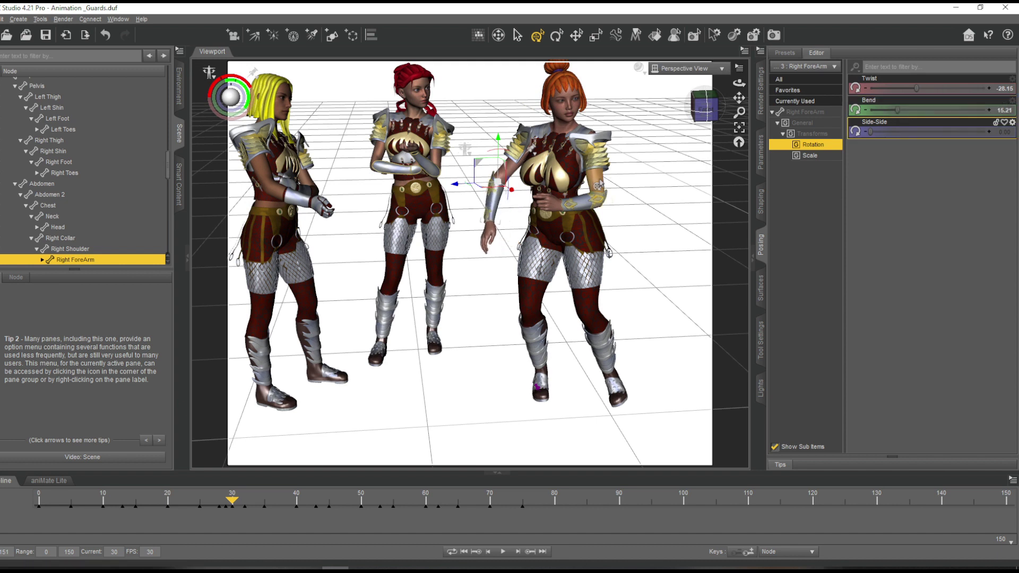
Swing Guard 3's left arm down beside her hip and set the left forearm's Bend to -27.18
left_click(599, 185)
left_click_drag(905, 131, 950, 110)
left_click(609, 197)
left_click_drag(739, 97, 739, 76)
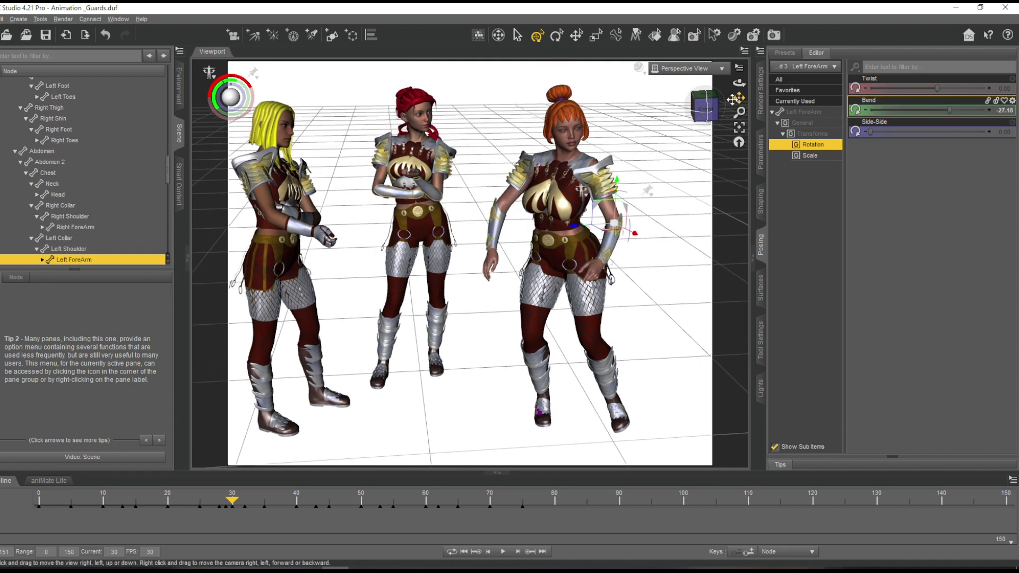
Pin the translation of the red-haired guard's left foot, turn her hip to yRotate 32.96 and shift her hips slightly downward
left_click(434, 365)
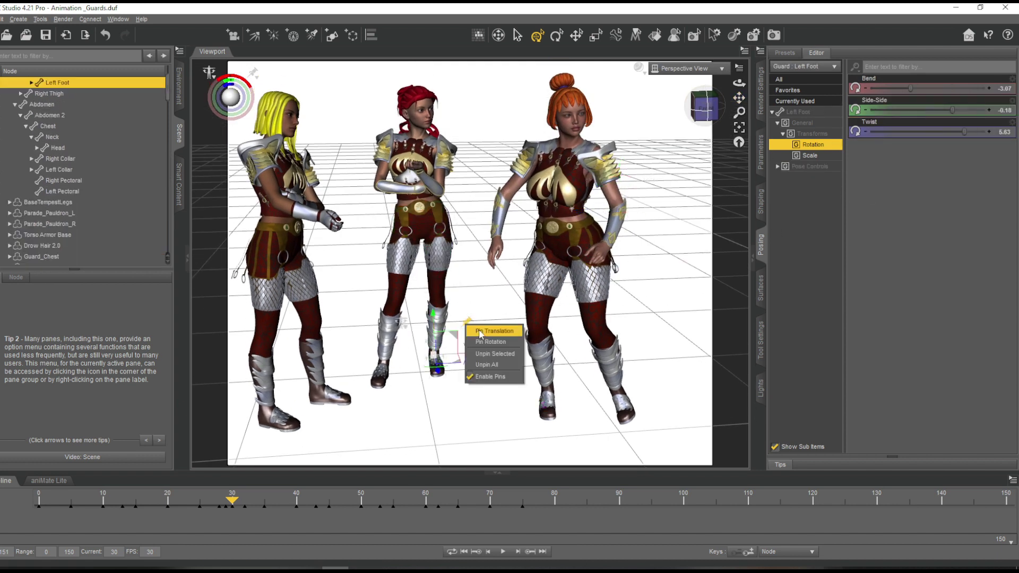
left_click(480, 333)
left_click(422, 225)
left_click(53, 94)
left_click_drag(407, 217, 424, 224)
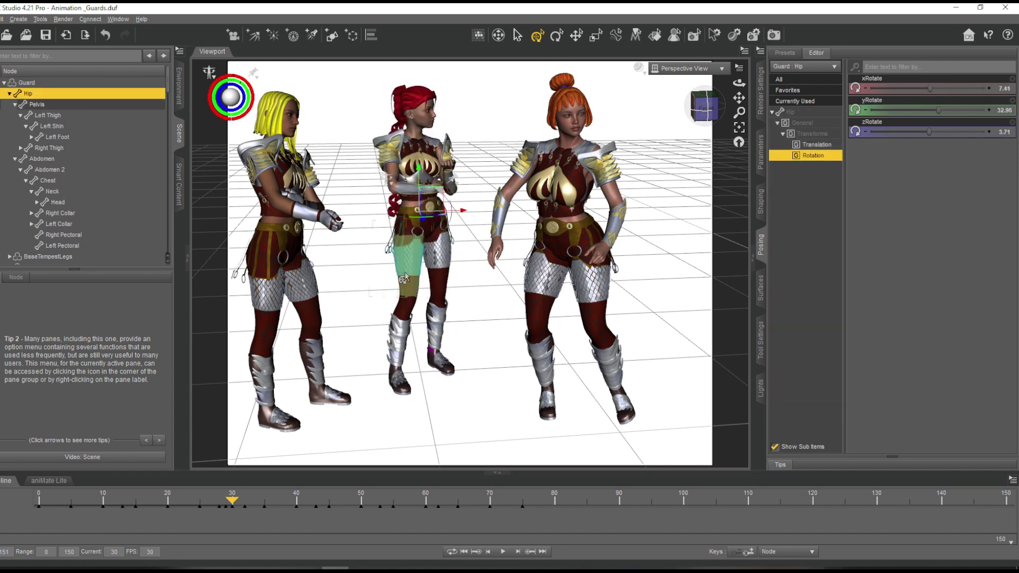
left_click(418, 226)
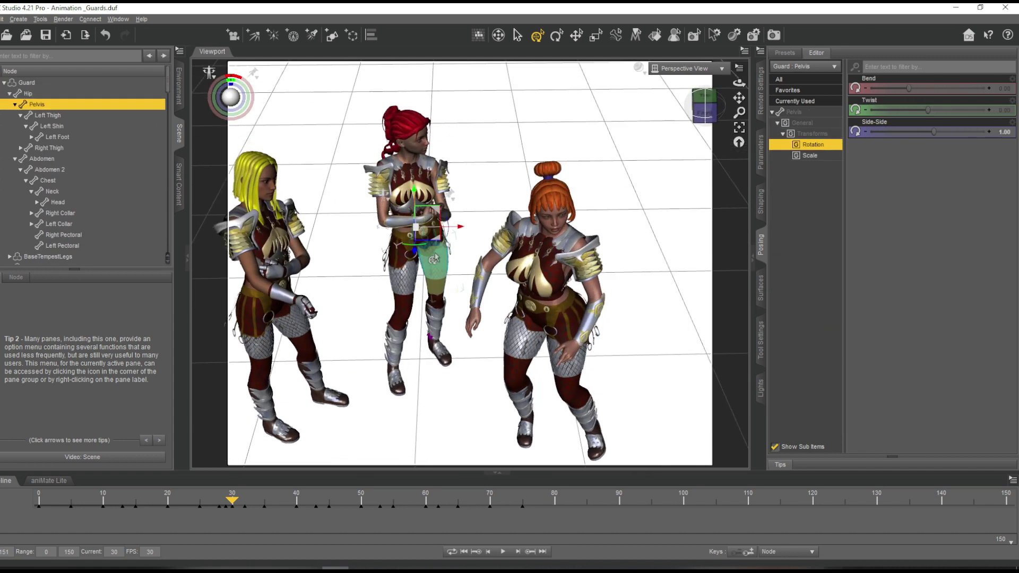
left_click_drag(438, 239, 433, 257)
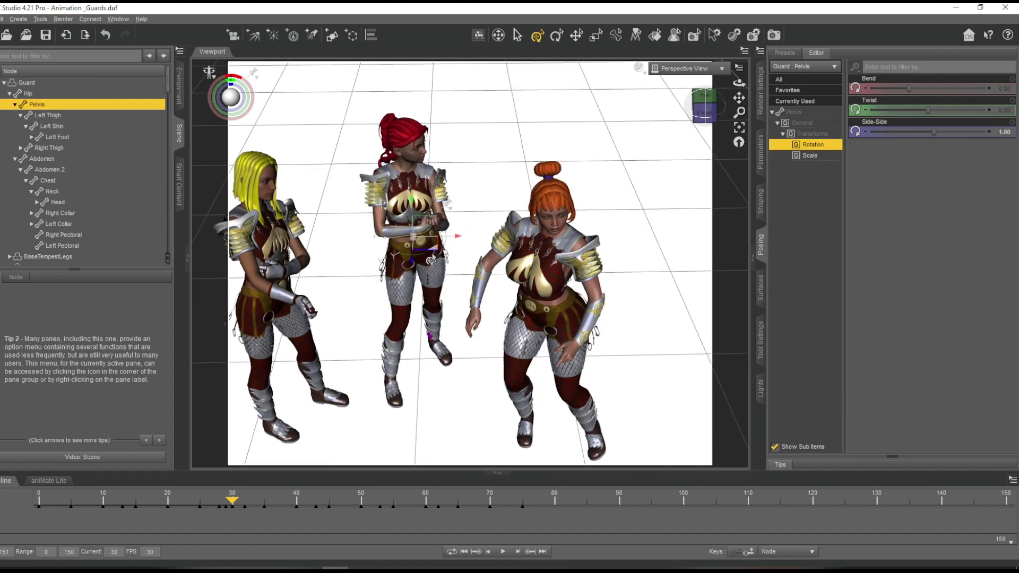
Pose the red-haired guard's right leg at frame 30 with thigh Bend -26.27, a bent shin and toes Bend -12.37
left_click(405, 287)
left_click_drag(957, 88, 946, 89)
left_click(402, 348)
left_click_drag(881, 93, 891, 94)
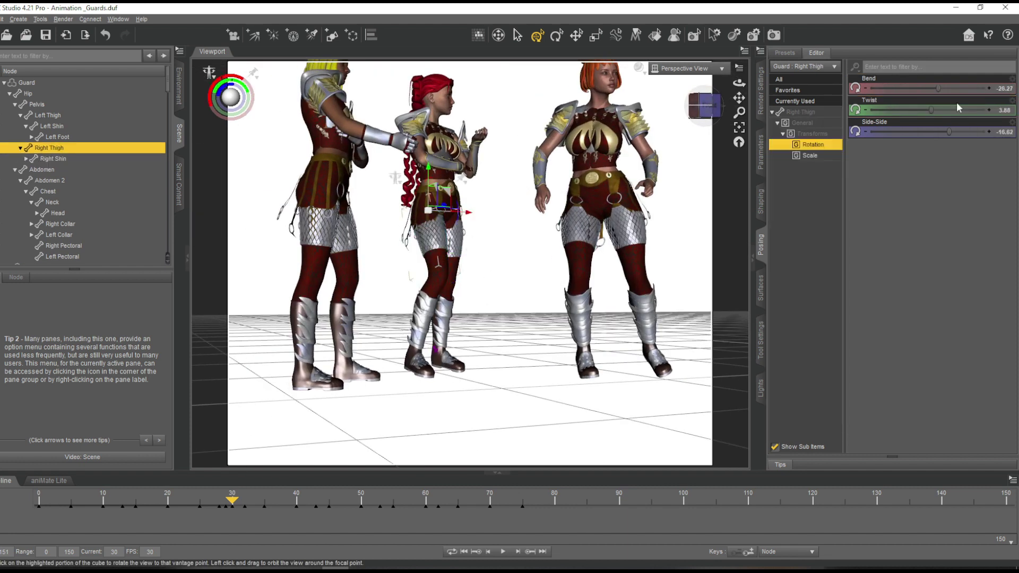
left_click_drag(901, 91, 909, 94)
left_click(433, 371)
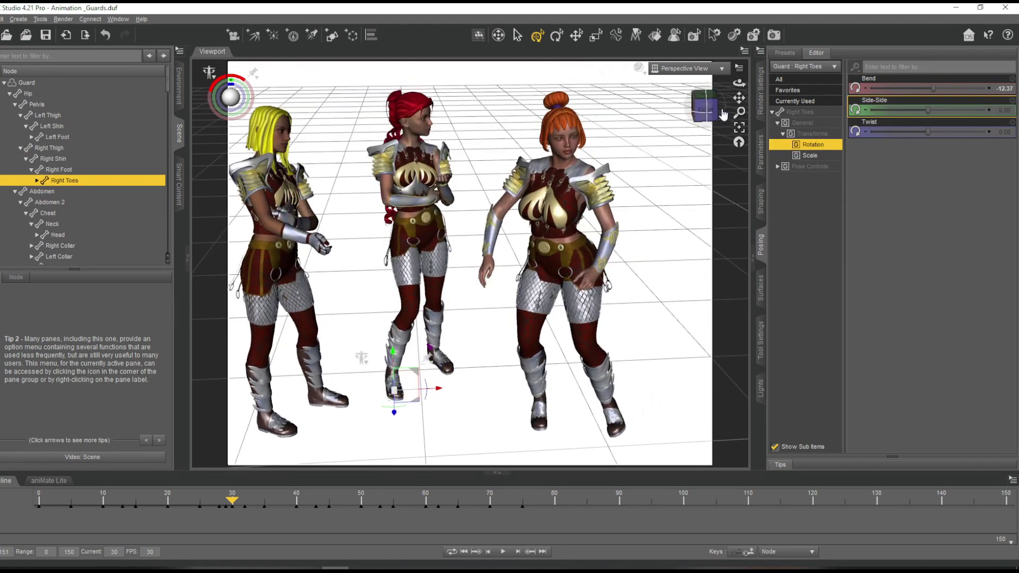
Set the Side-Side rotation of Guard 2's Abdomen 2, abdomen and pelvis to 0
left_click(408, 154)
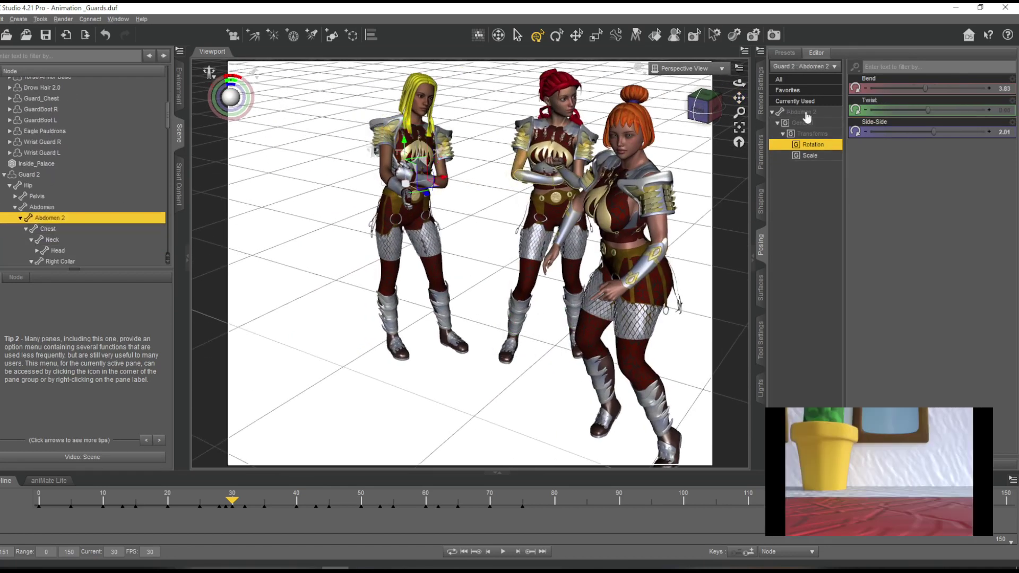
left_click(1005, 131)
type("0")
key("Return")
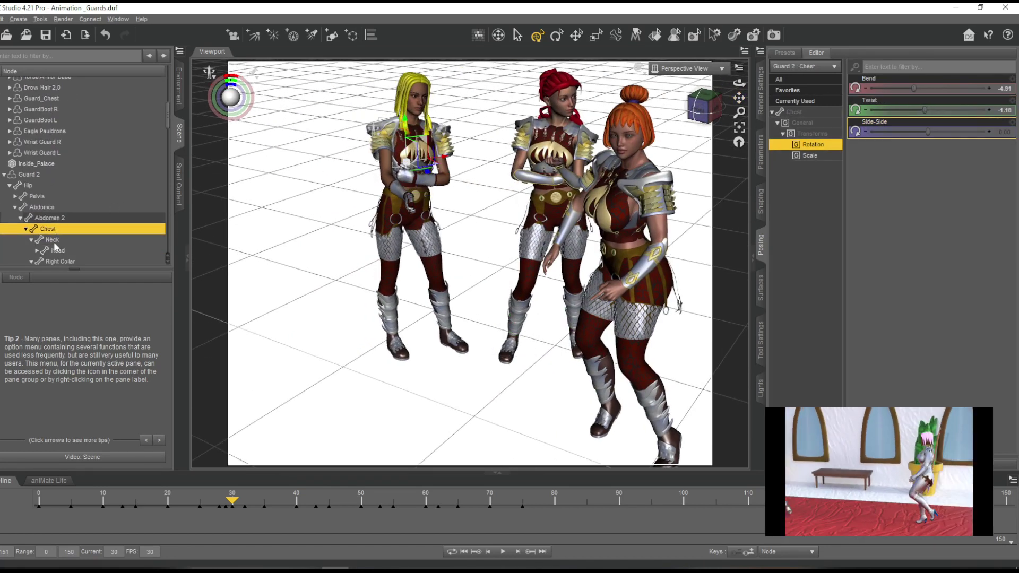
left_click(42, 207)
left_click(1007, 133)
type("0")
key("Return")
left_click(36, 197)
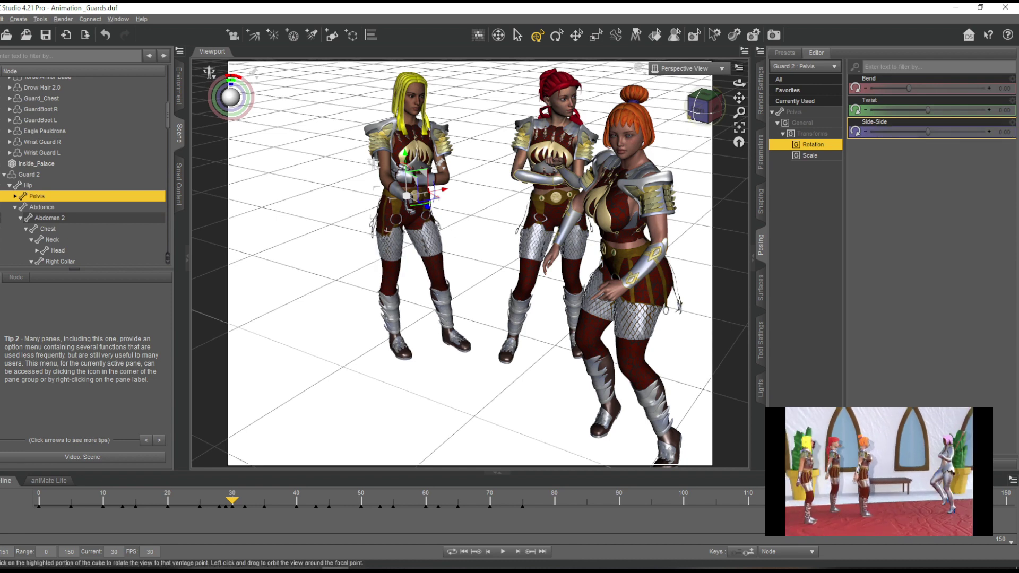
Try setting the zRotate of Guard 2's hip to 0, and undo the change
key("Up")
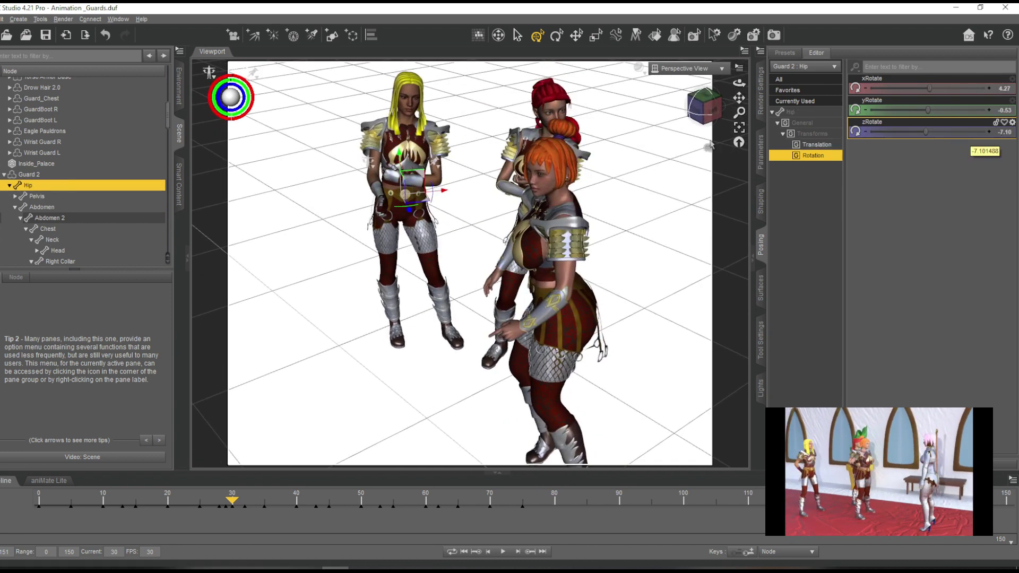
left_click(1002, 136)
type("0")
key("Return")
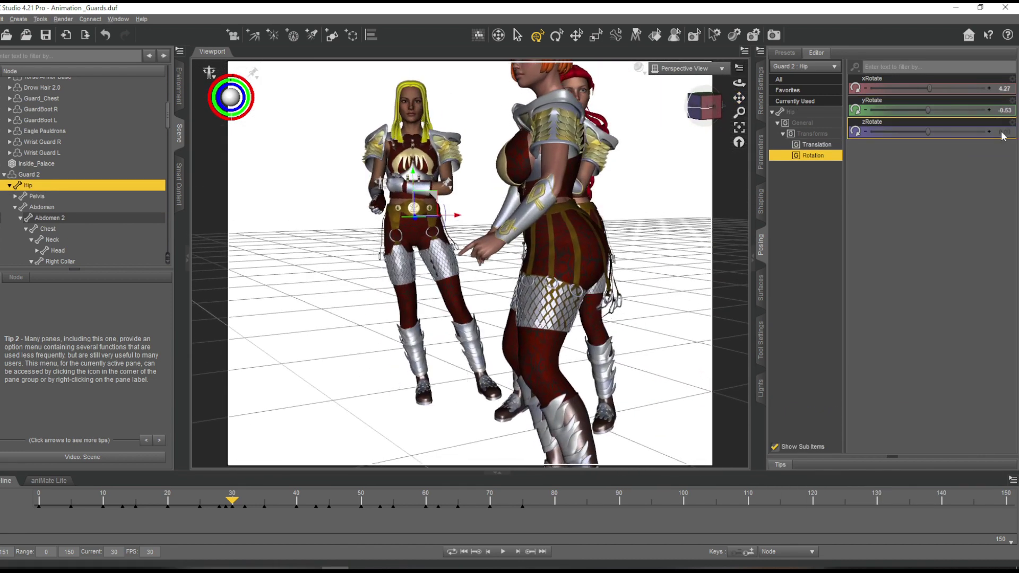
key("ctrl+z")
left_click_drag(696, 108, 704, 118)
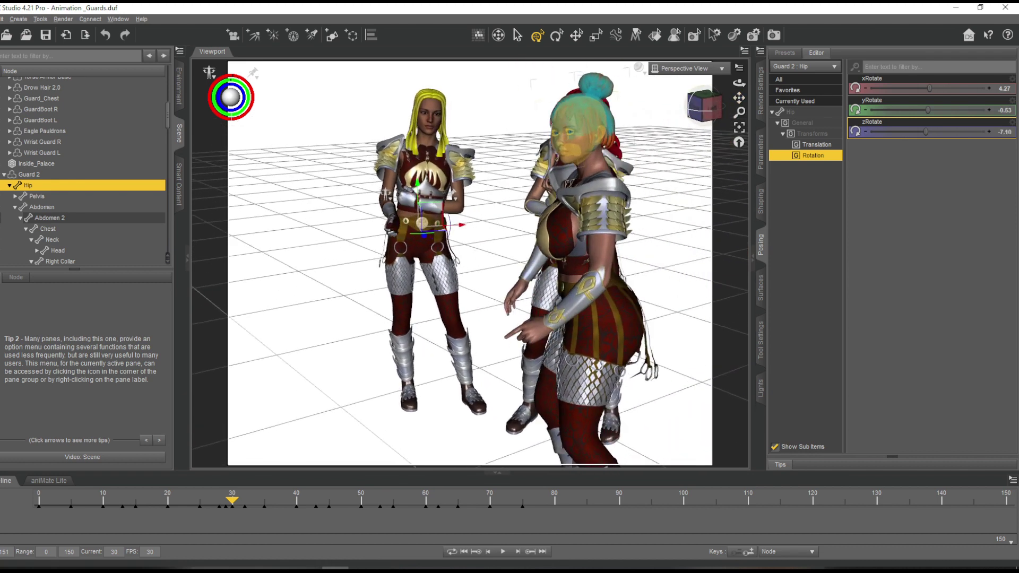
Set the Side-Side rotation of Guard 2's right pectoral to 0
left_click(42, 206)
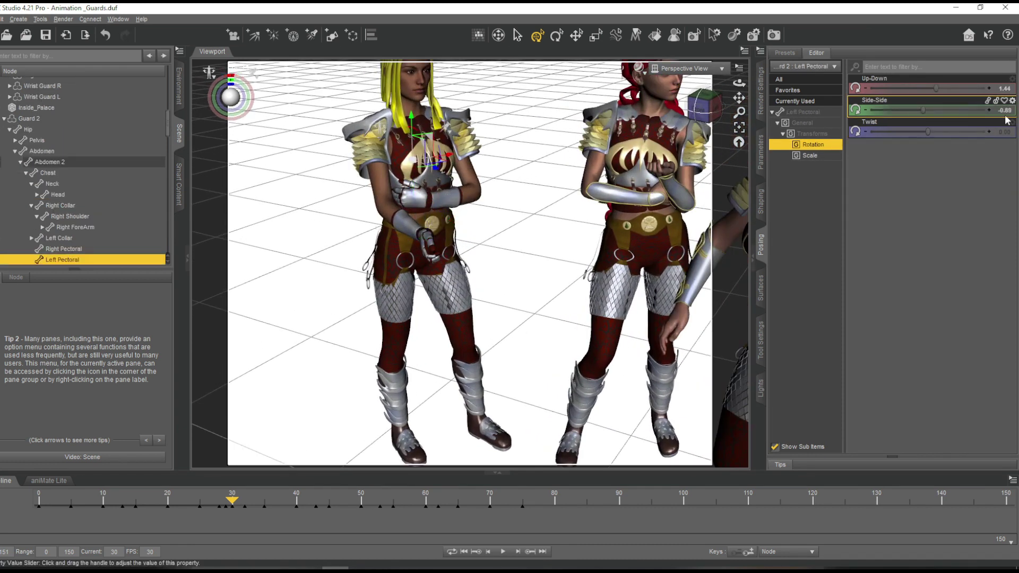
left_click(398, 174)
left_click_drag(739, 98, 709, 107)
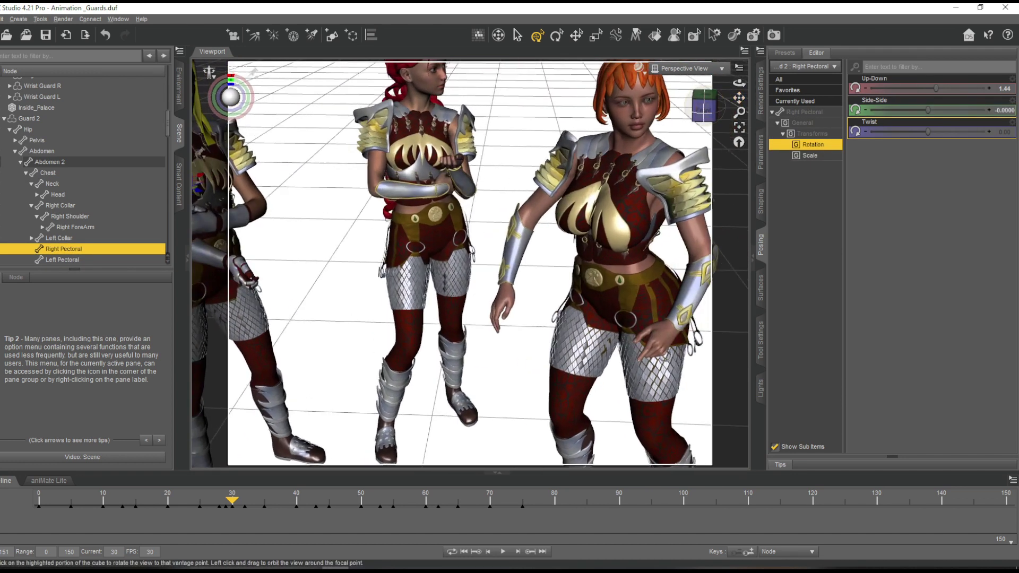
Bring up Guard 3's Chest shaping morphs and adjust Breast Helper 01 Upper
left_click(627, 210)
left_click(30, 119)
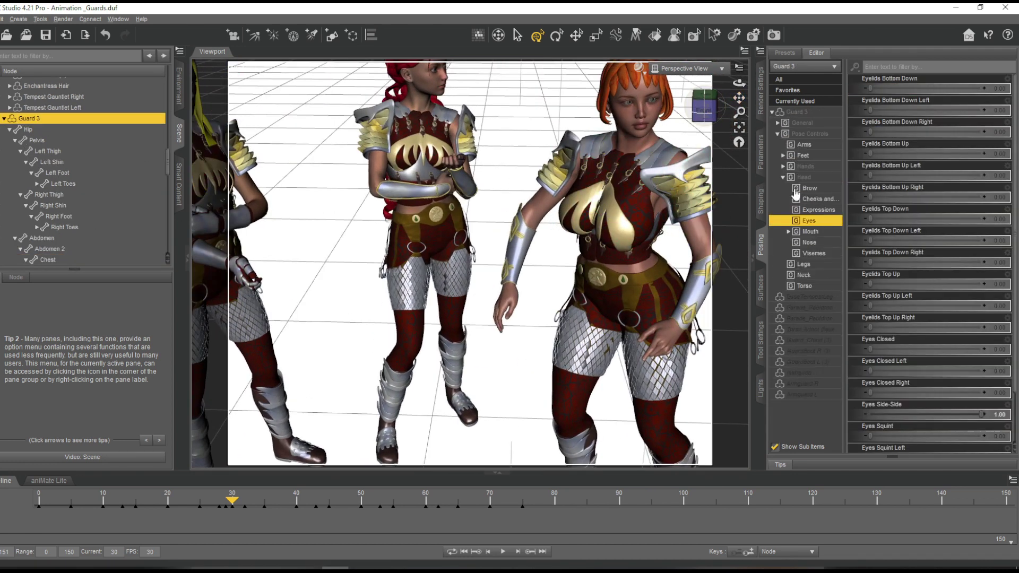
left_click(761, 202)
left_click(799, 296)
left_click(800, 254)
scroll(881, 284, "down", 10)
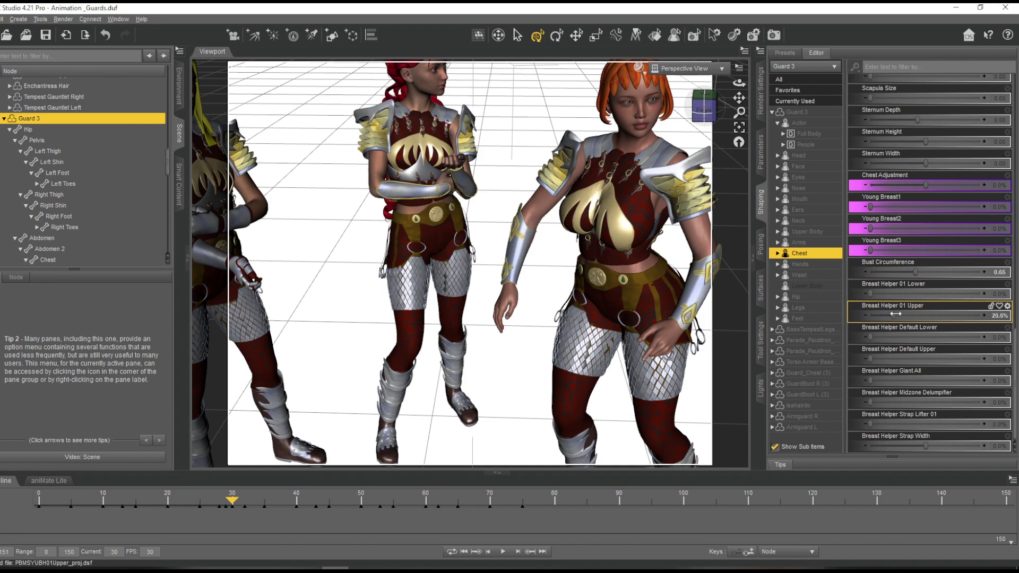